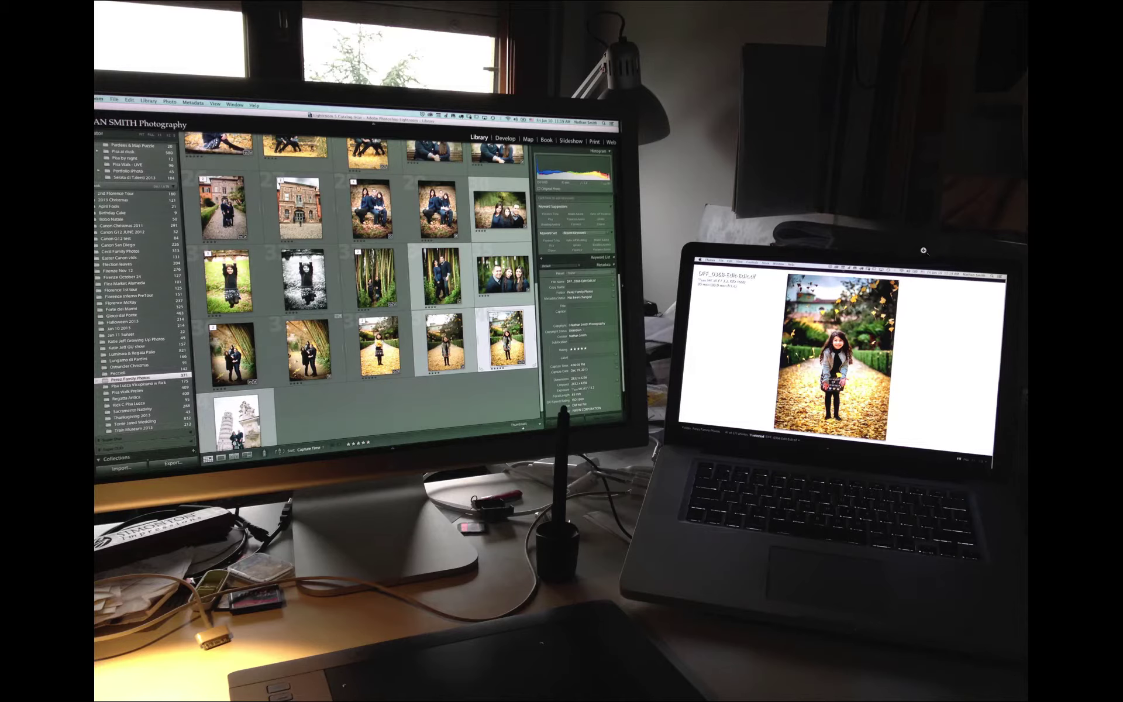
# - Leave the full-screen photo preview and toggle the secondary display window on and off
pyautogui.press('f')
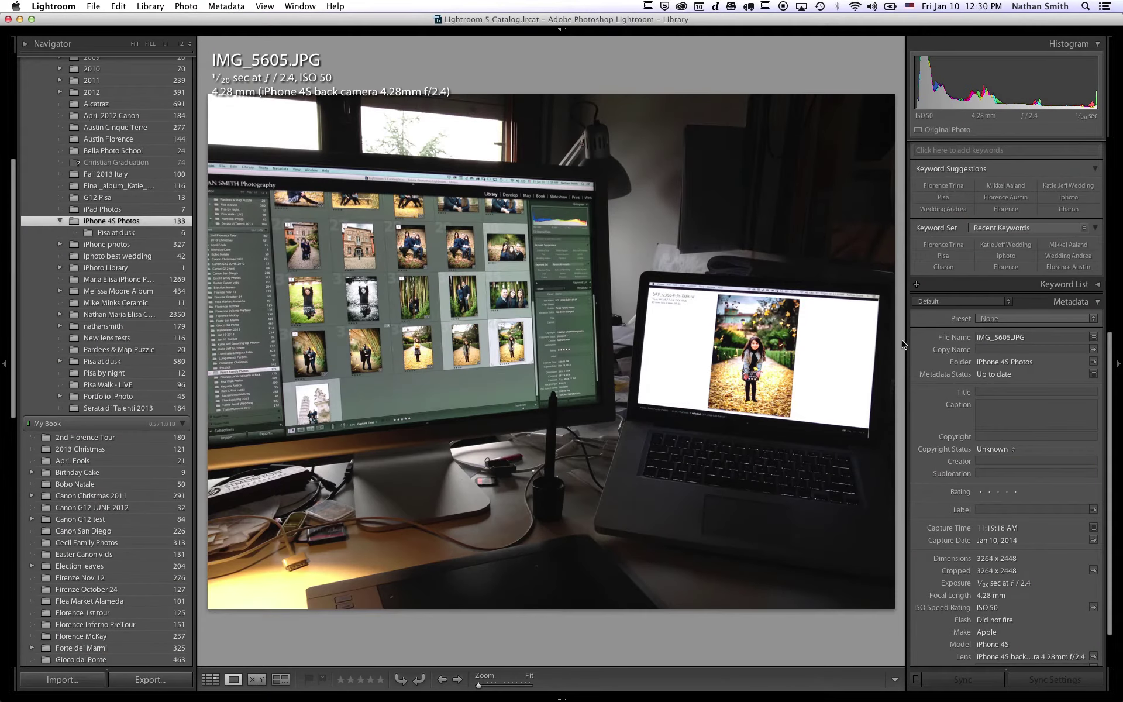
pyautogui.moveTo(82, 698)
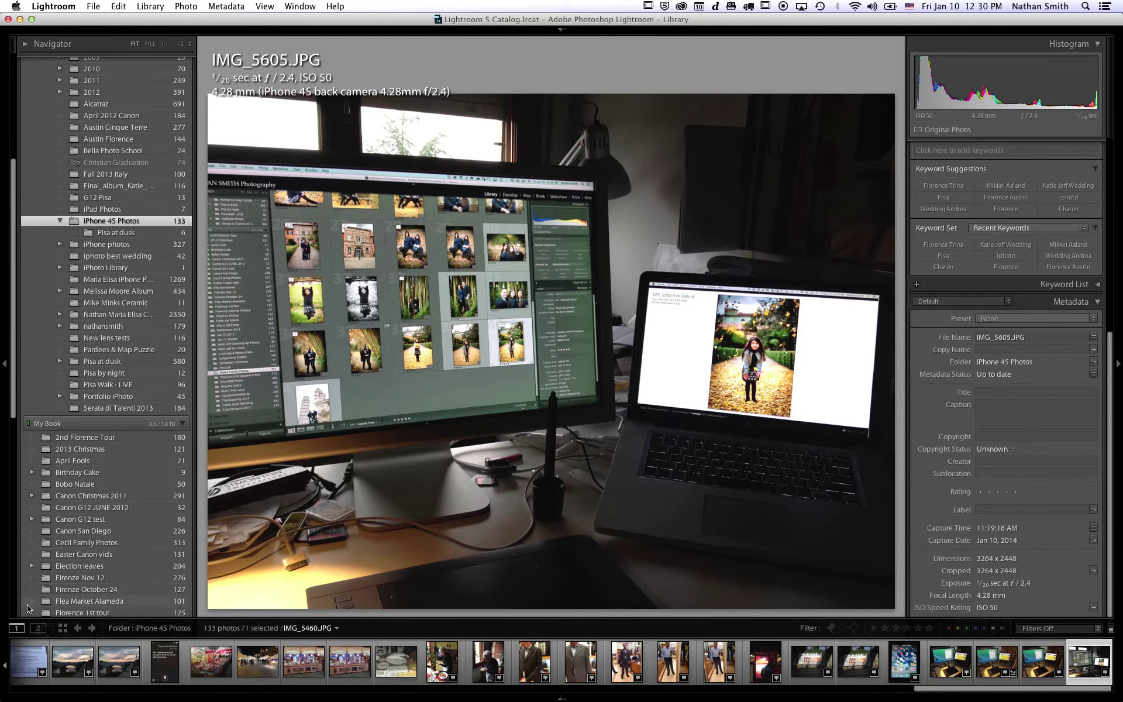
pyautogui.moveTo(52, 688)
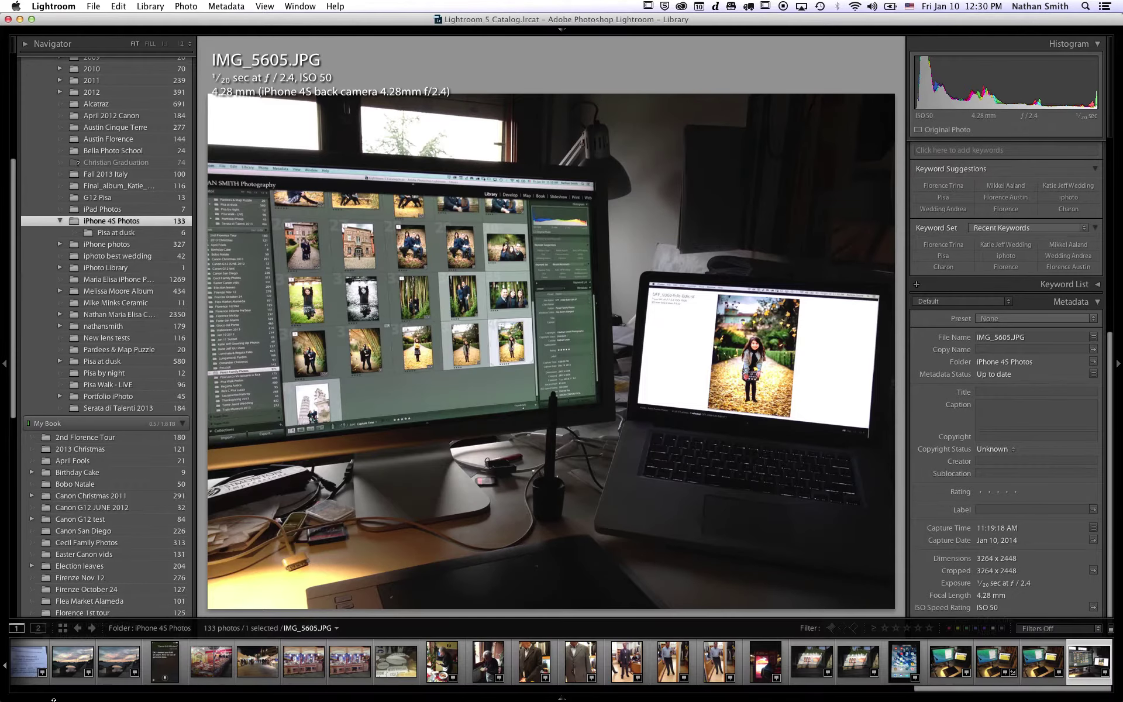
pyautogui.click(37, 629)
pyautogui.click(37, 629)
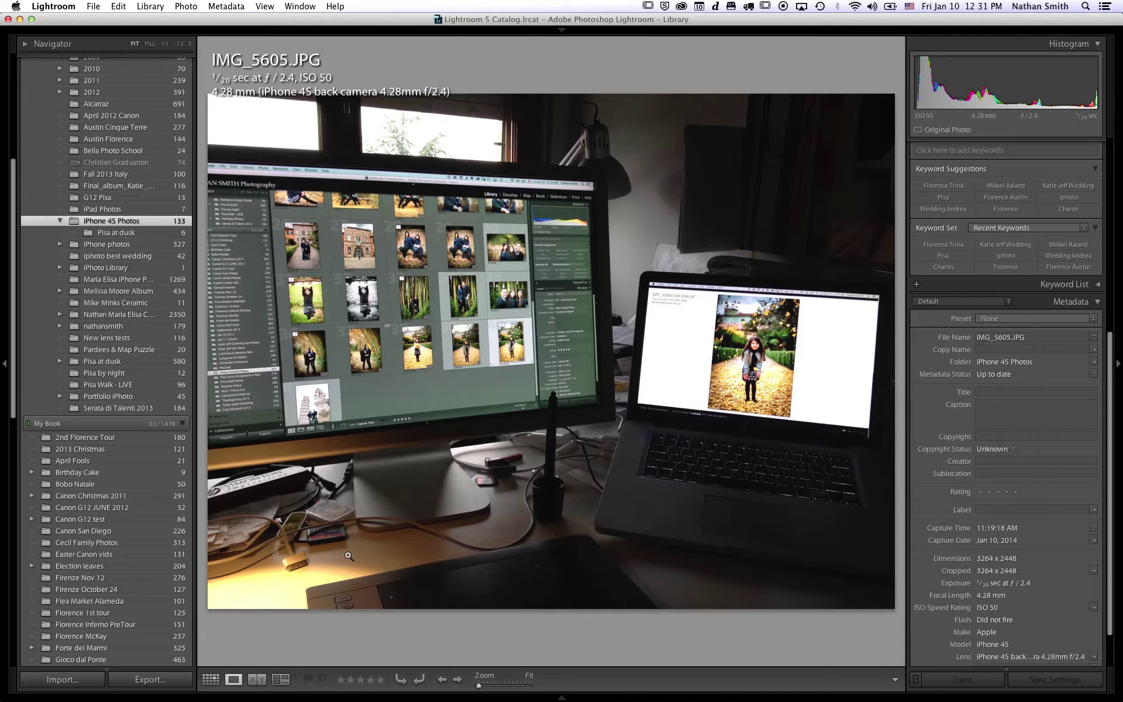
# - Switch to System Preferences and open the Wacom Tablet settings
pyautogui.click(16, 7)
pyautogui.click(53, 61)
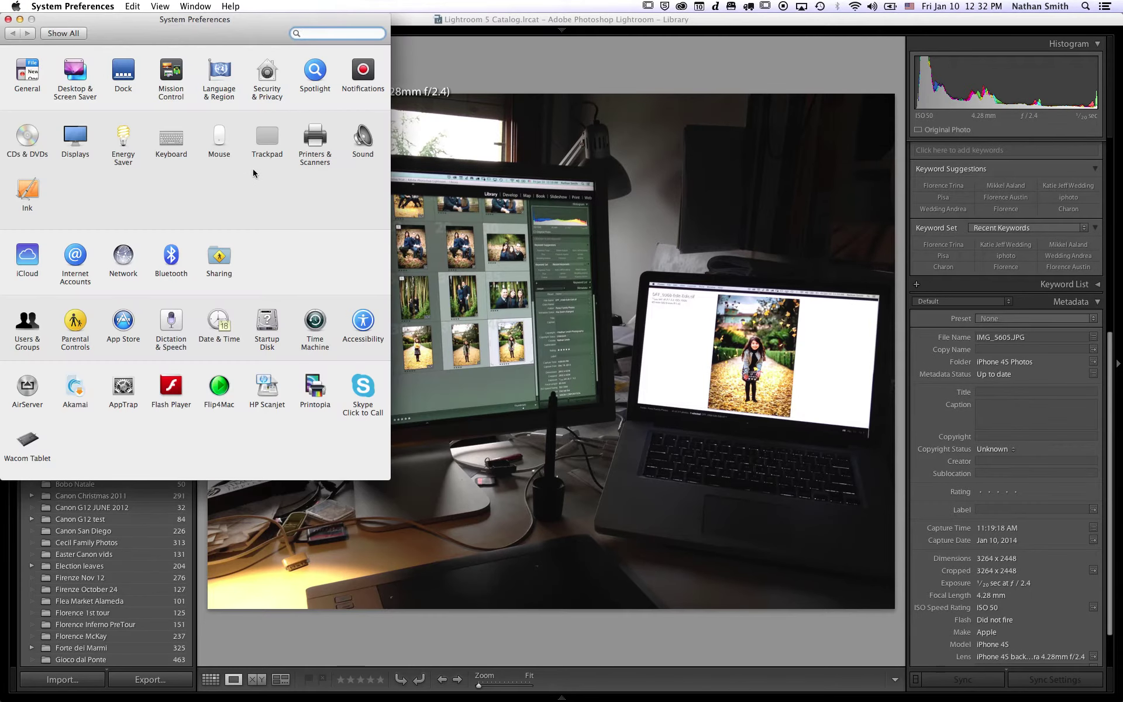
pyautogui.click(29, 440)
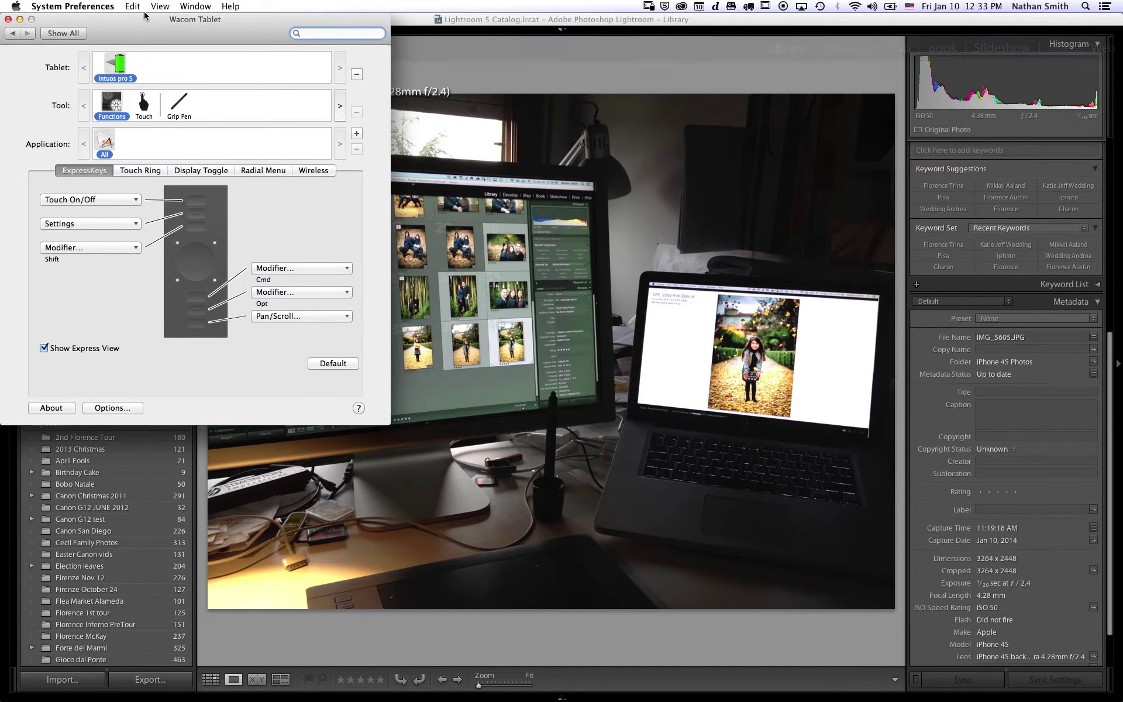
# - Launch Adobe Photoshop CC and hide it to return to the Wacom Tablet settings
pyautogui.click(15, 6)
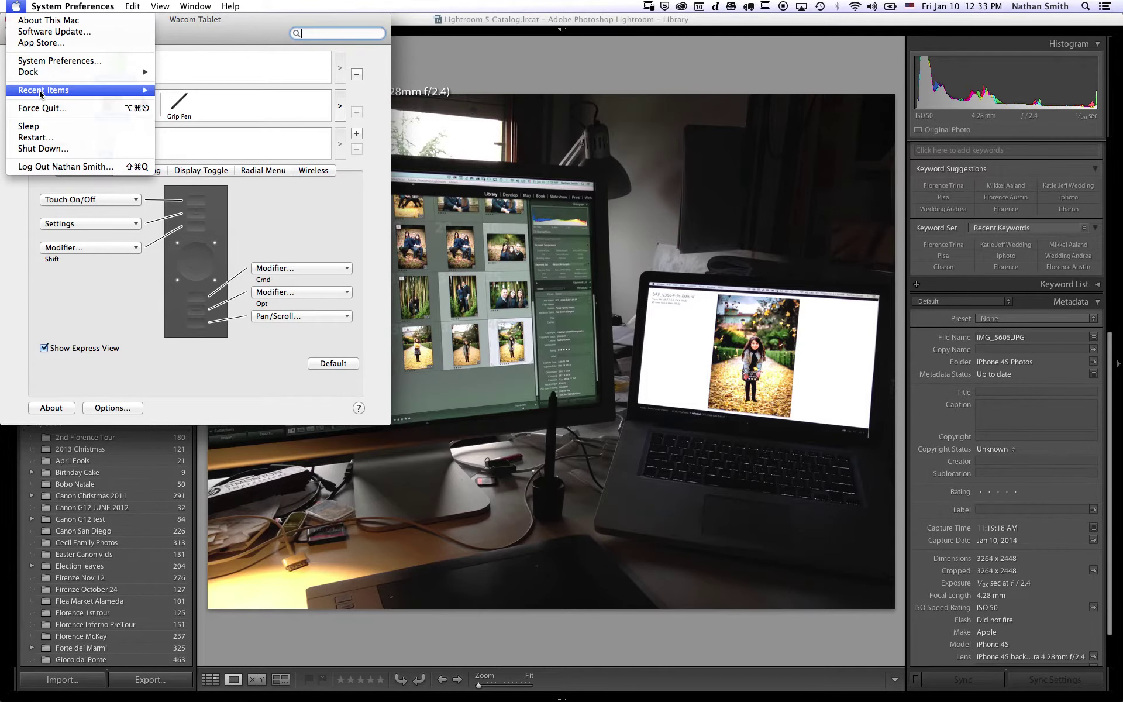
pyautogui.moveTo(41, 92)
pyautogui.click(220, 103)
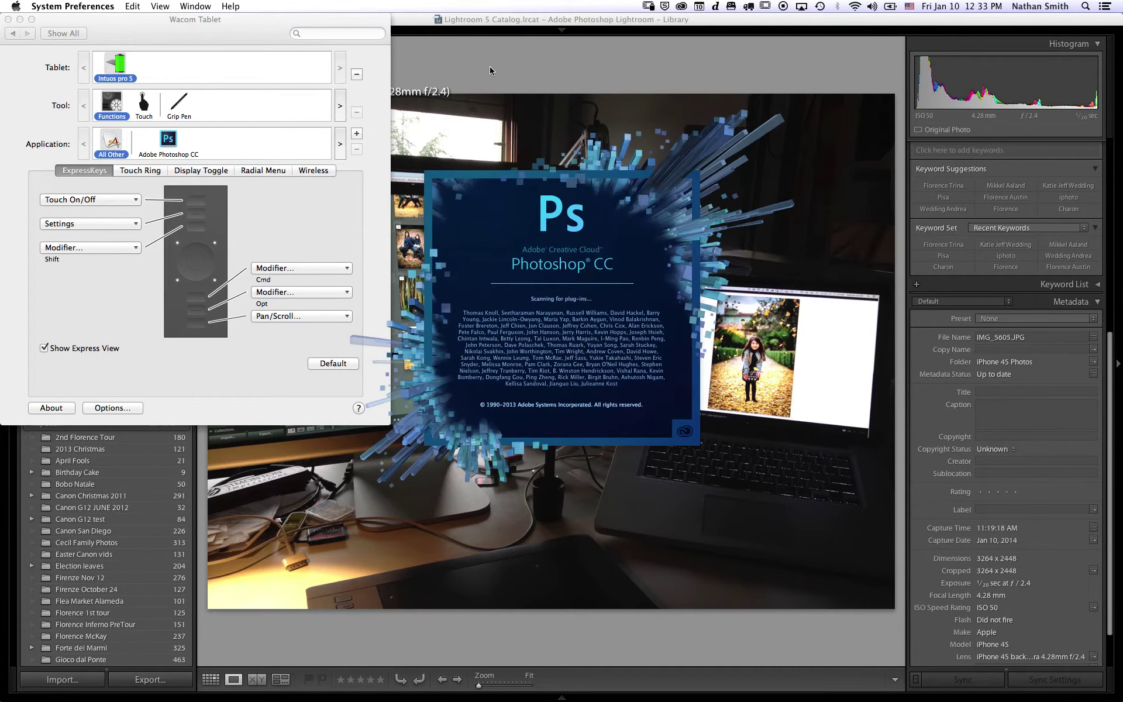
pyautogui.click(489, 65)
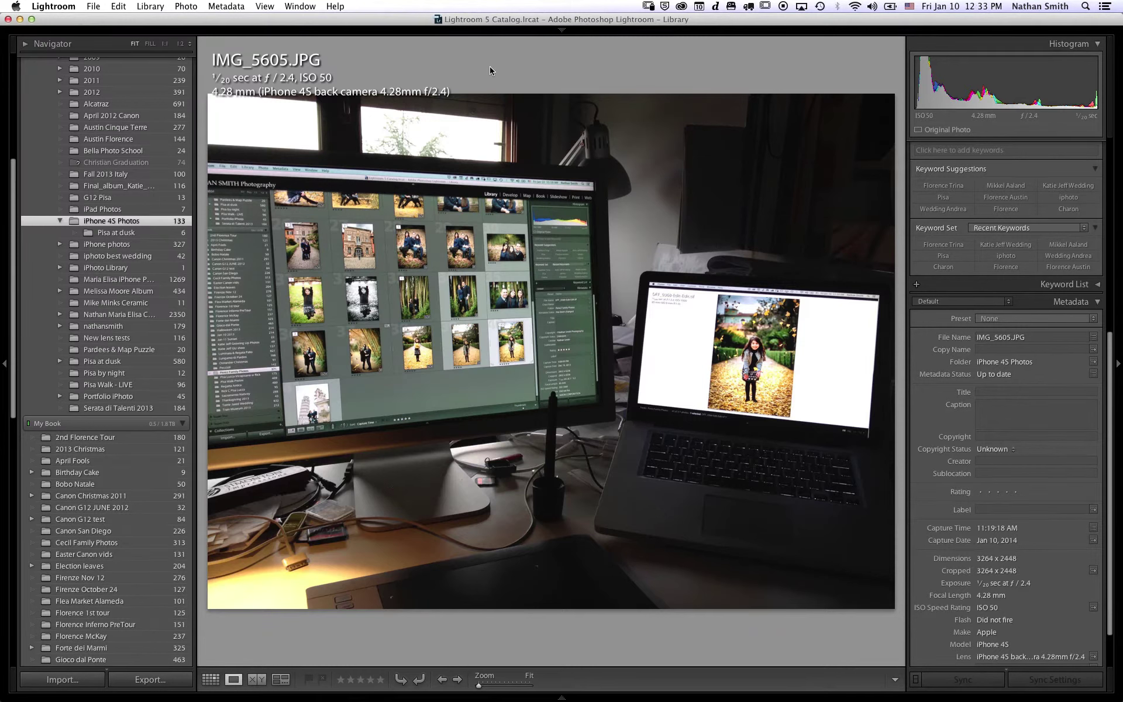
pyautogui.press('super+Tab')
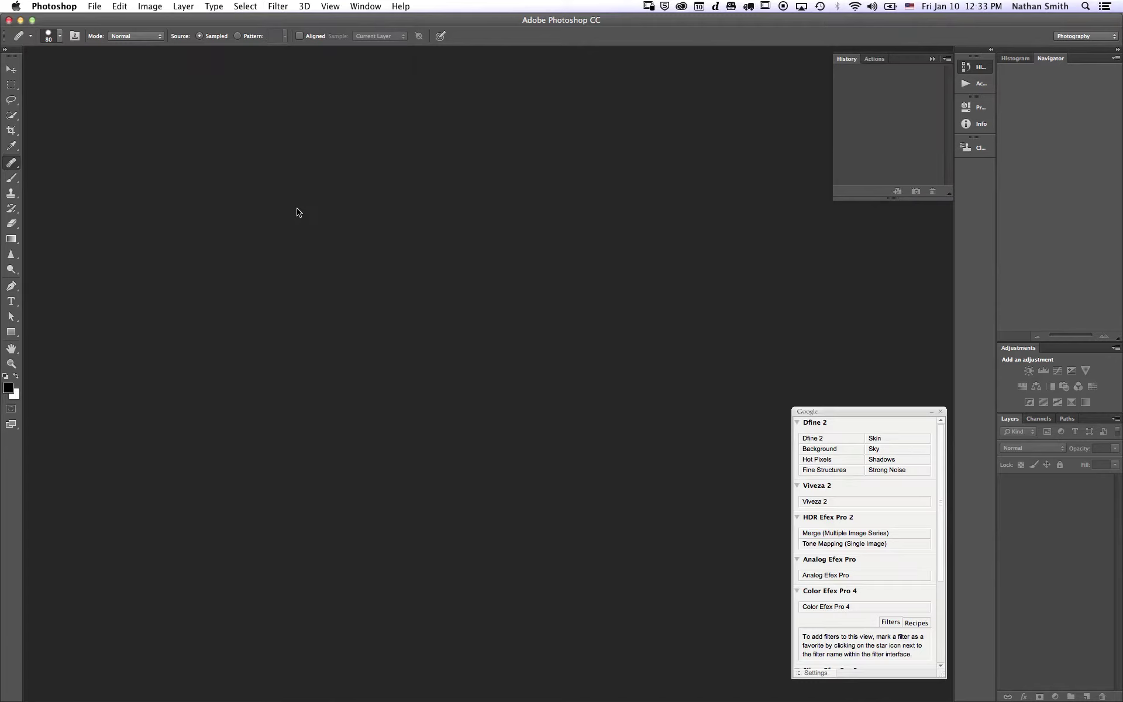
pyautogui.click(59, 7)
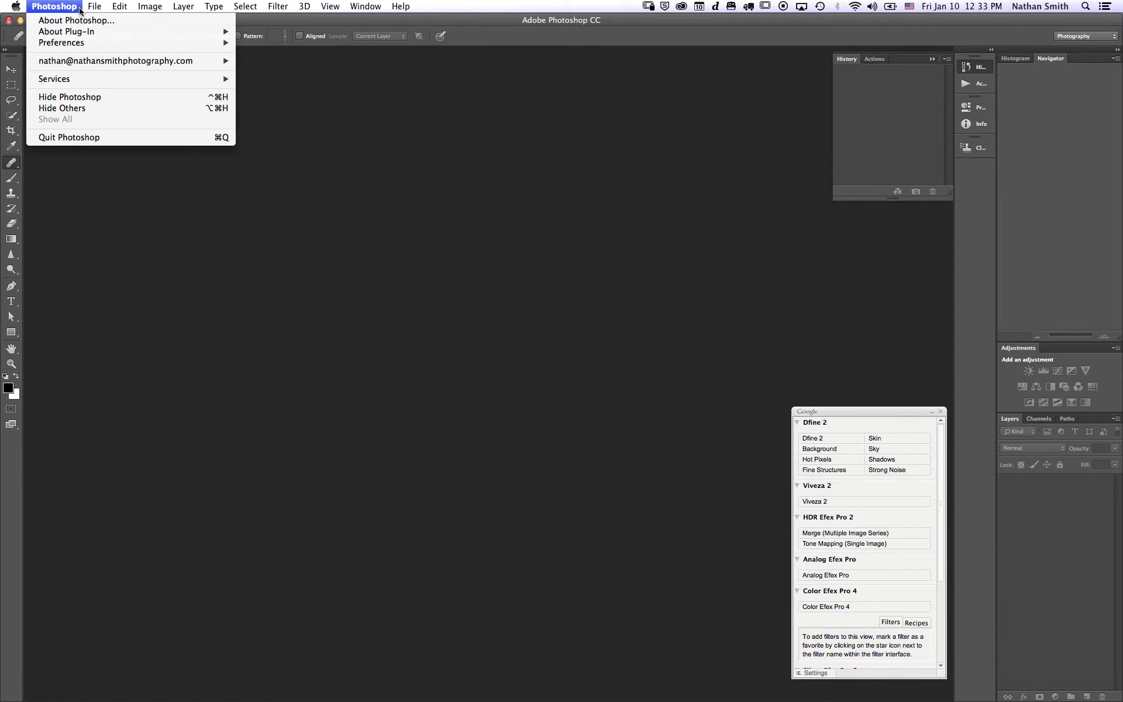
pyautogui.click(72, 97)
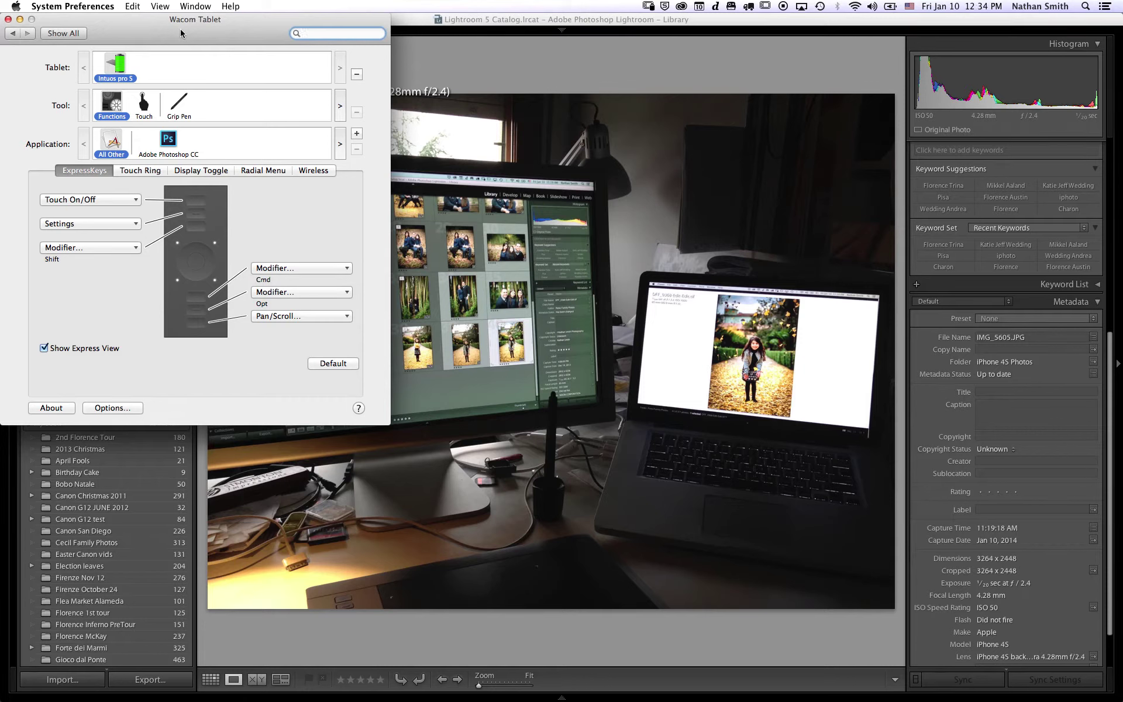
# - Compare the ExpressKeys assignments for Adobe Photoshop CC with those for All Other applications
pyautogui.click(169, 139)
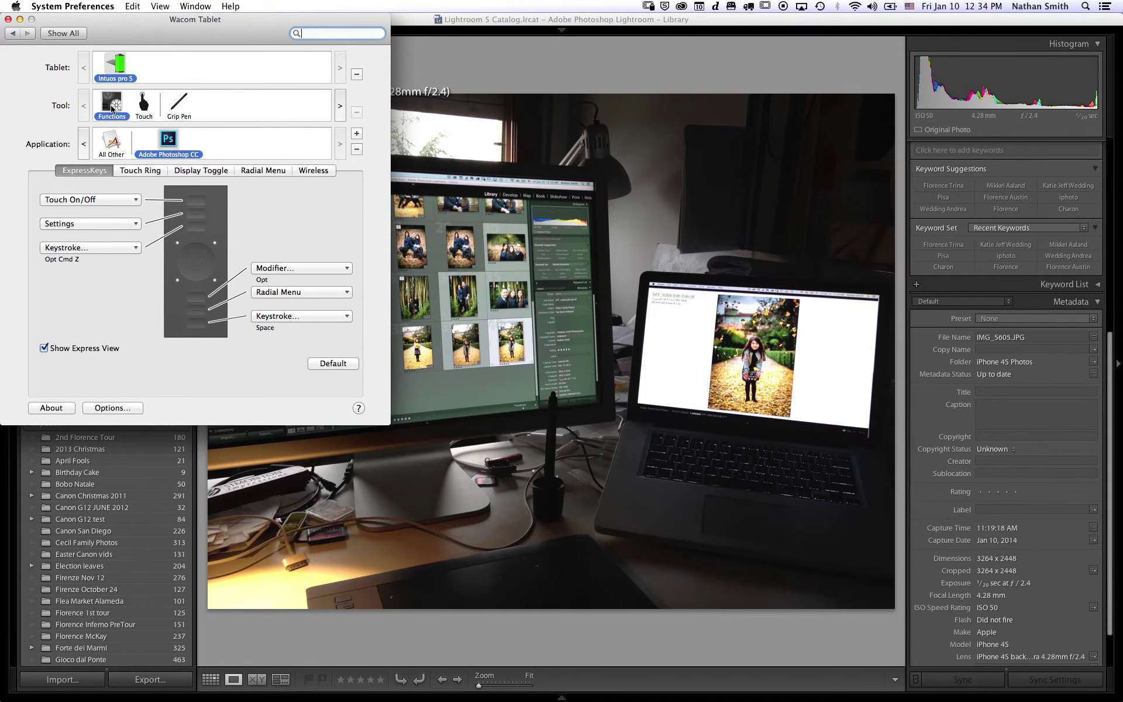
pyautogui.click(111, 142)
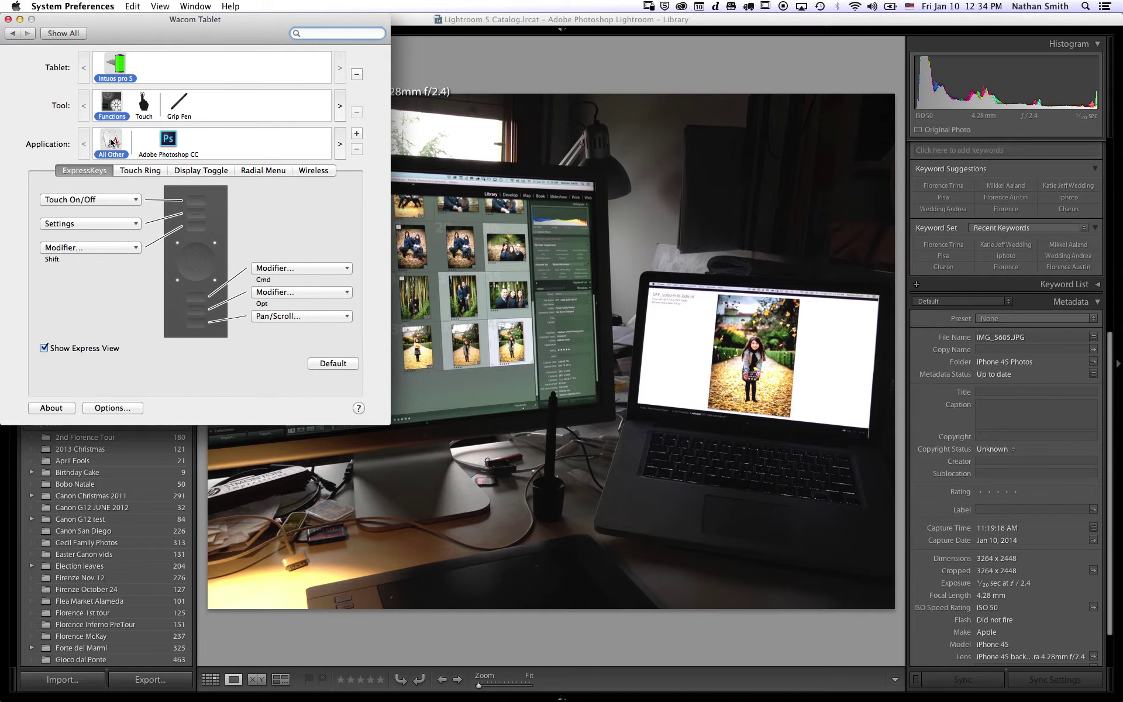
pyautogui.click(173, 143)
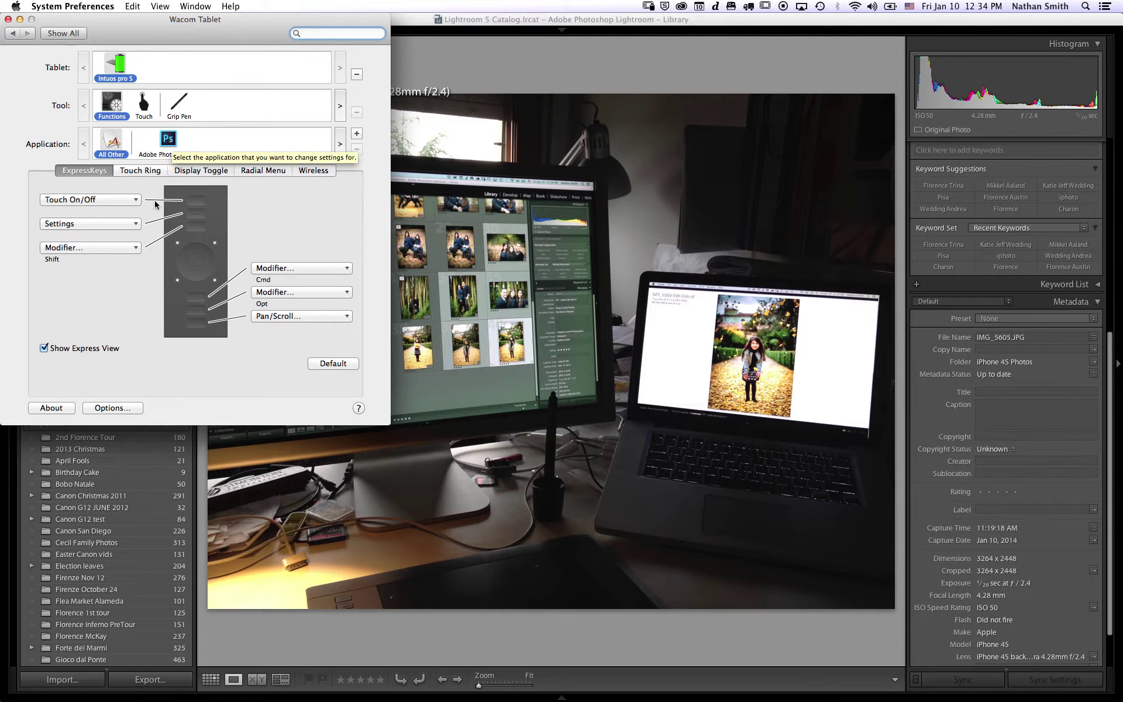
pyautogui.click(170, 140)
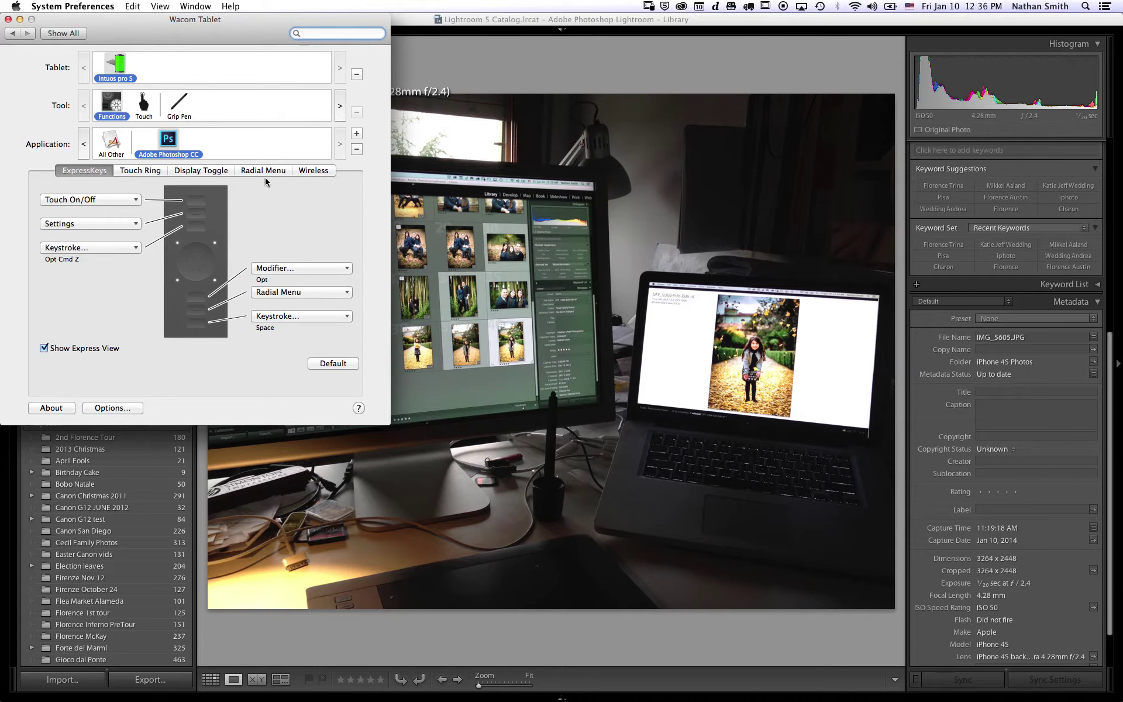
# - Review the tablet's Touch options, Standard Gestures and My Gestures, including the five-finger swipe down
pyautogui.click(143, 106)
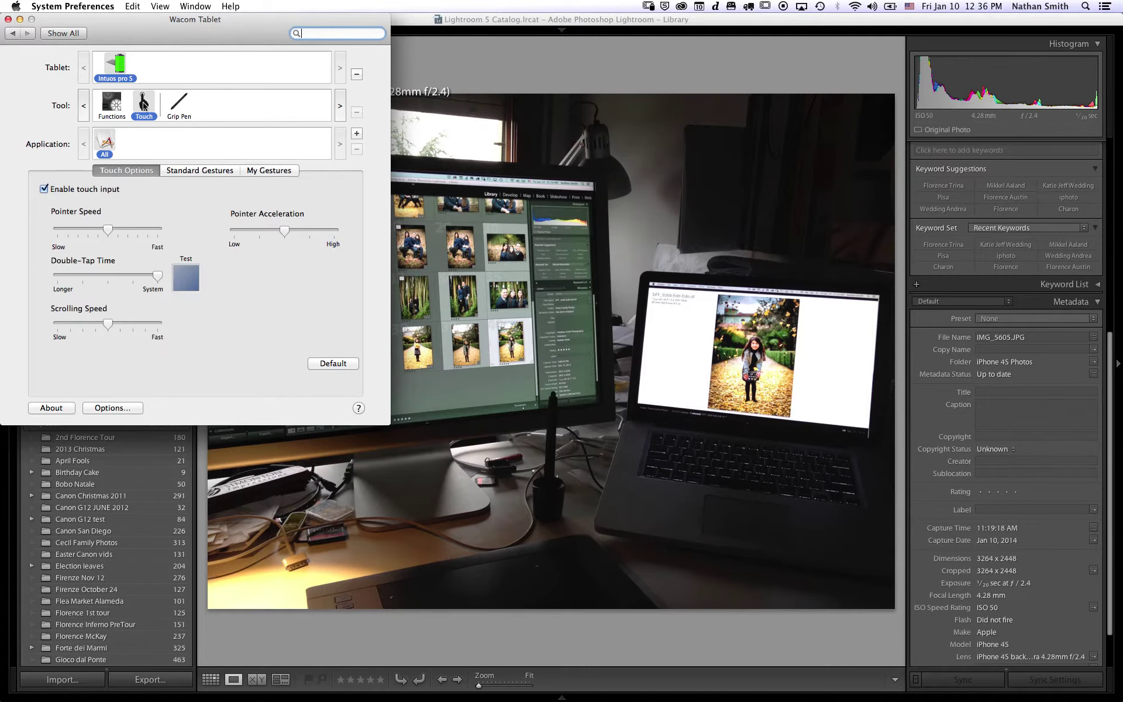
pyautogui.click(185, 170)
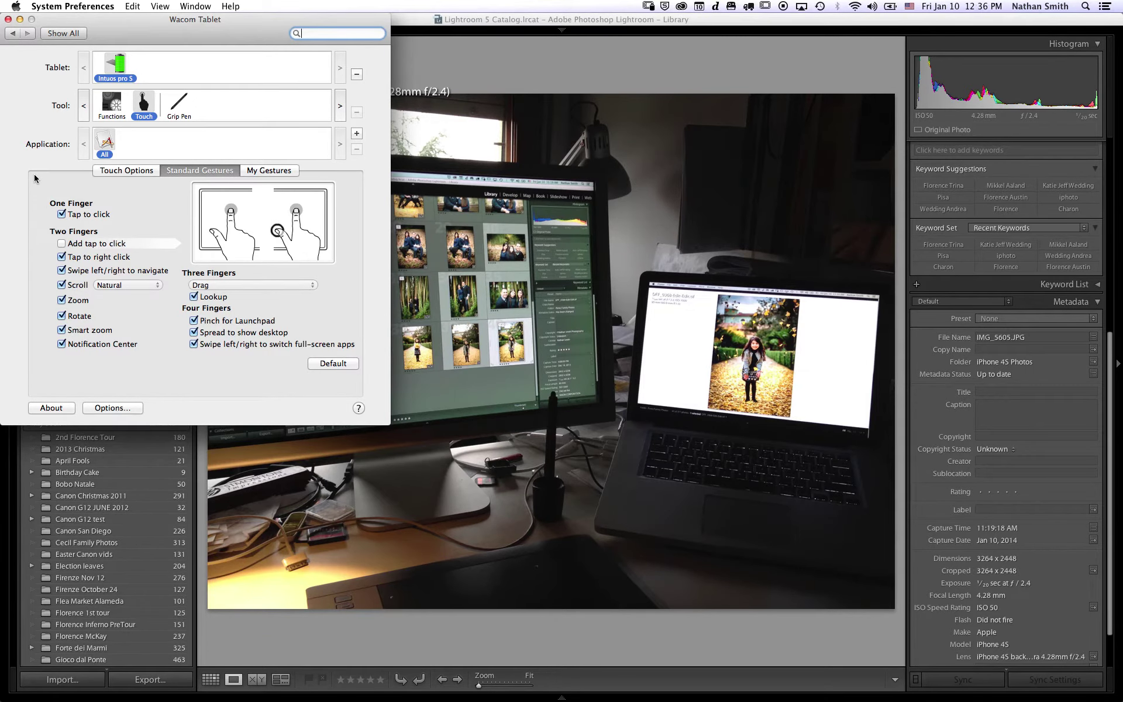
pyautogui.click(287, 171)
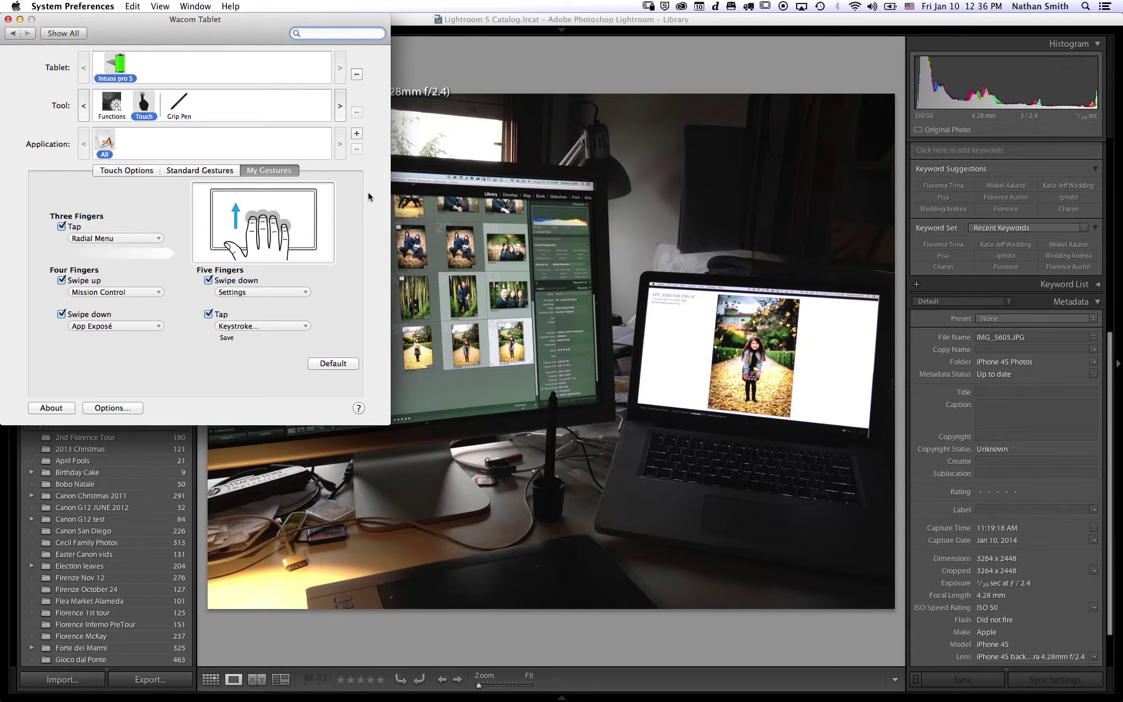
pyautogui.click(241, 282)
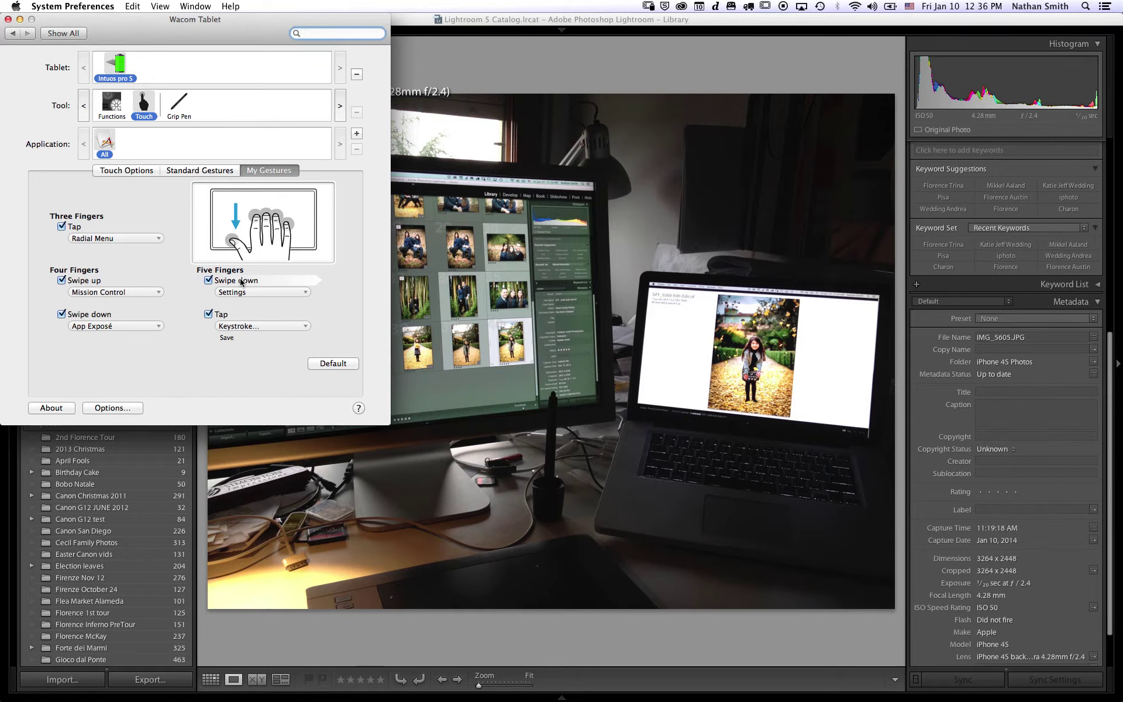
# - Set the second ExpressKey for Adobe Photoshop CC to Open/Run with Adobe Photoshop Lightroom 5 as the application
pyautogui.click(111, 114)
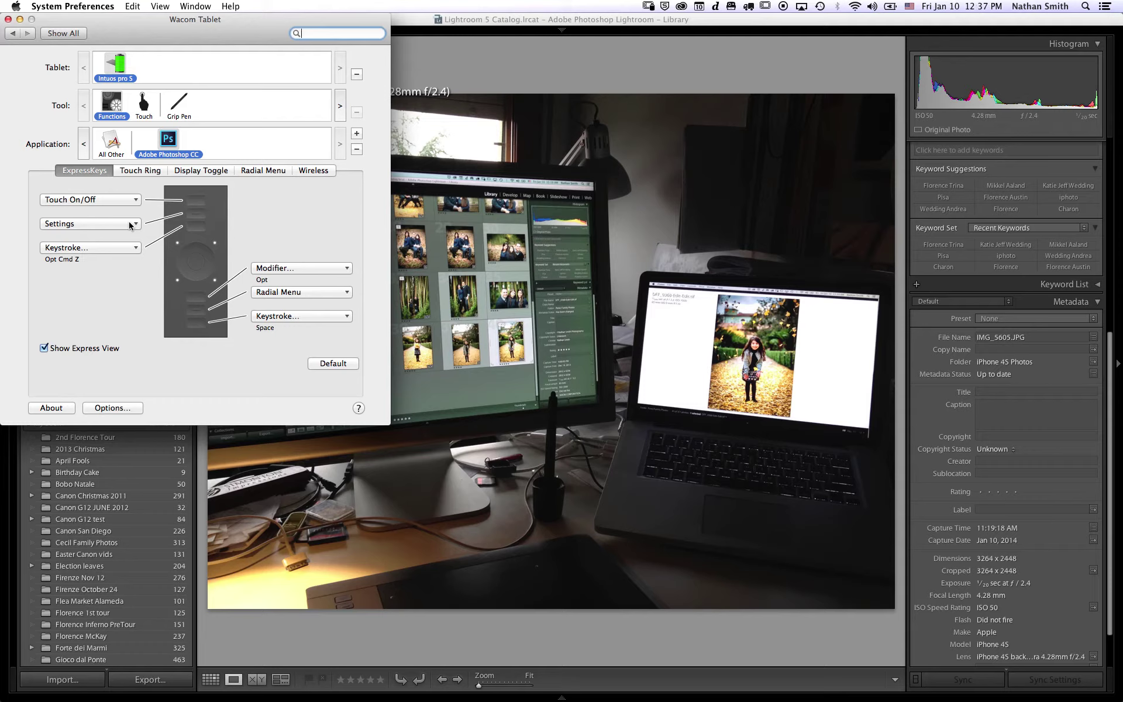
pyautogui.click(130, 226)
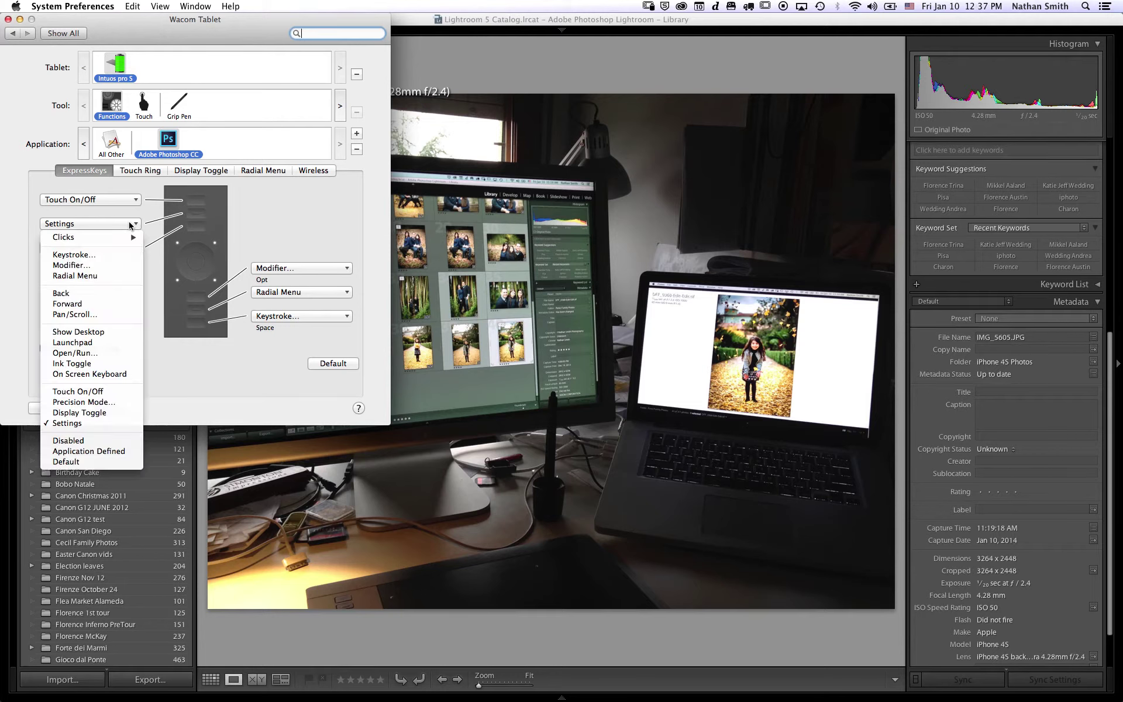
pyautogui.click(106, 353)
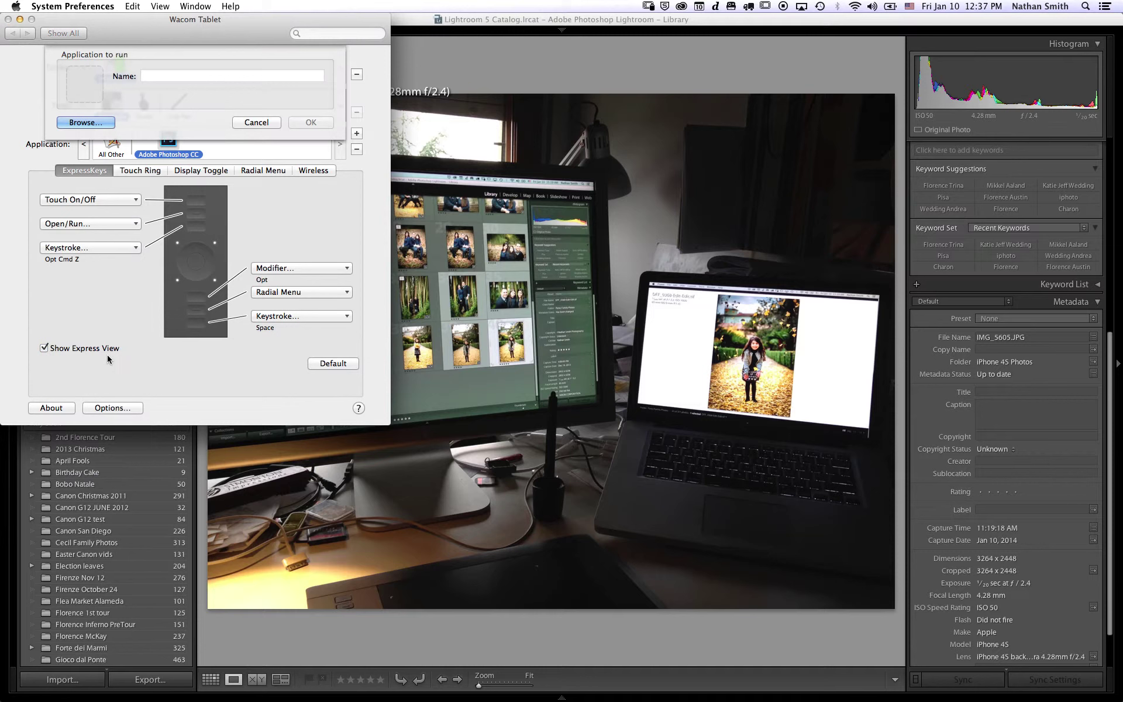
pyautogui.click(94, 122)
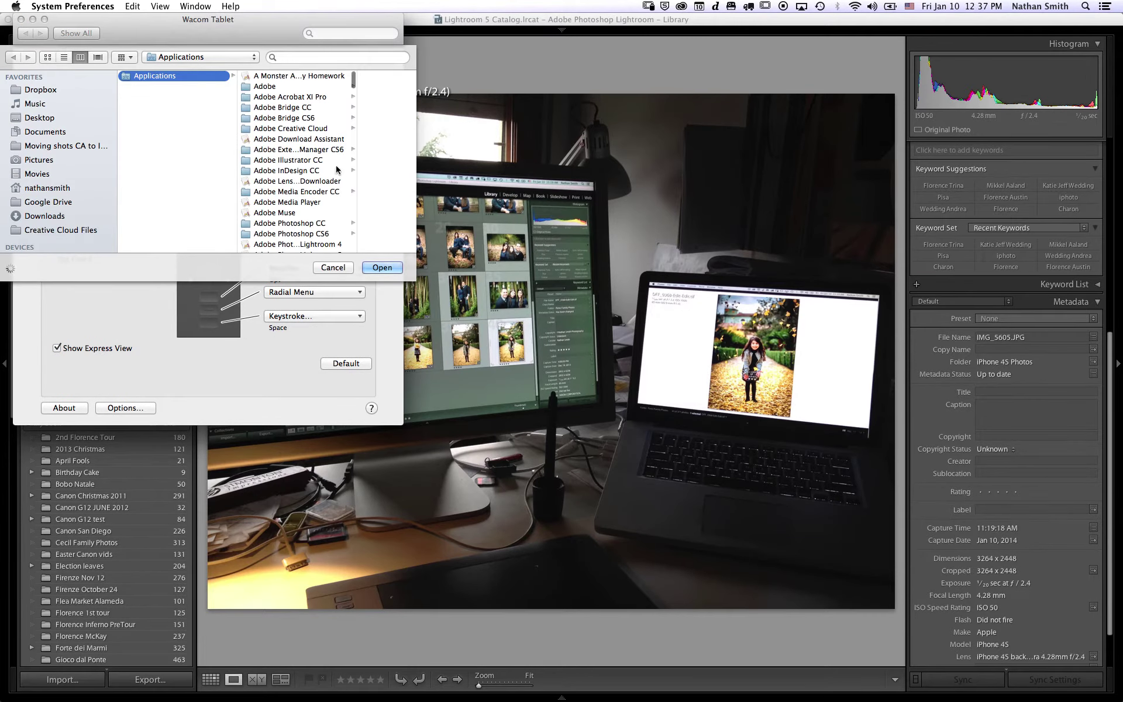
pyautogui.scroll(-3, 331, 160)
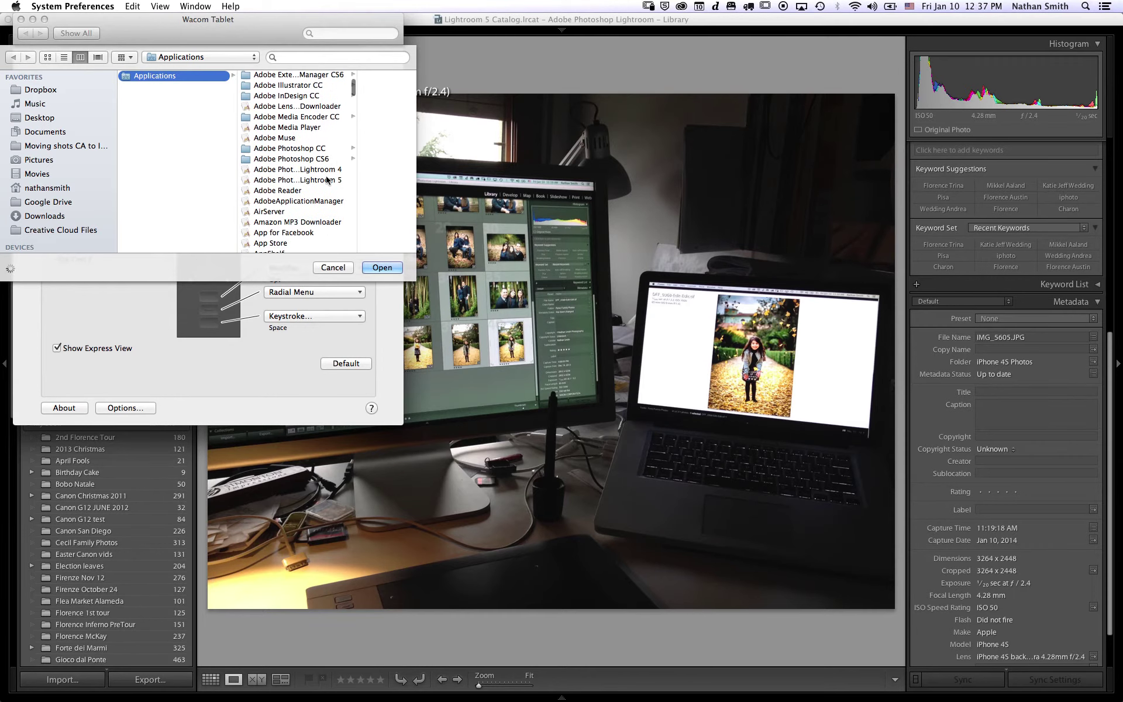
pyautogui.click(328, 180)
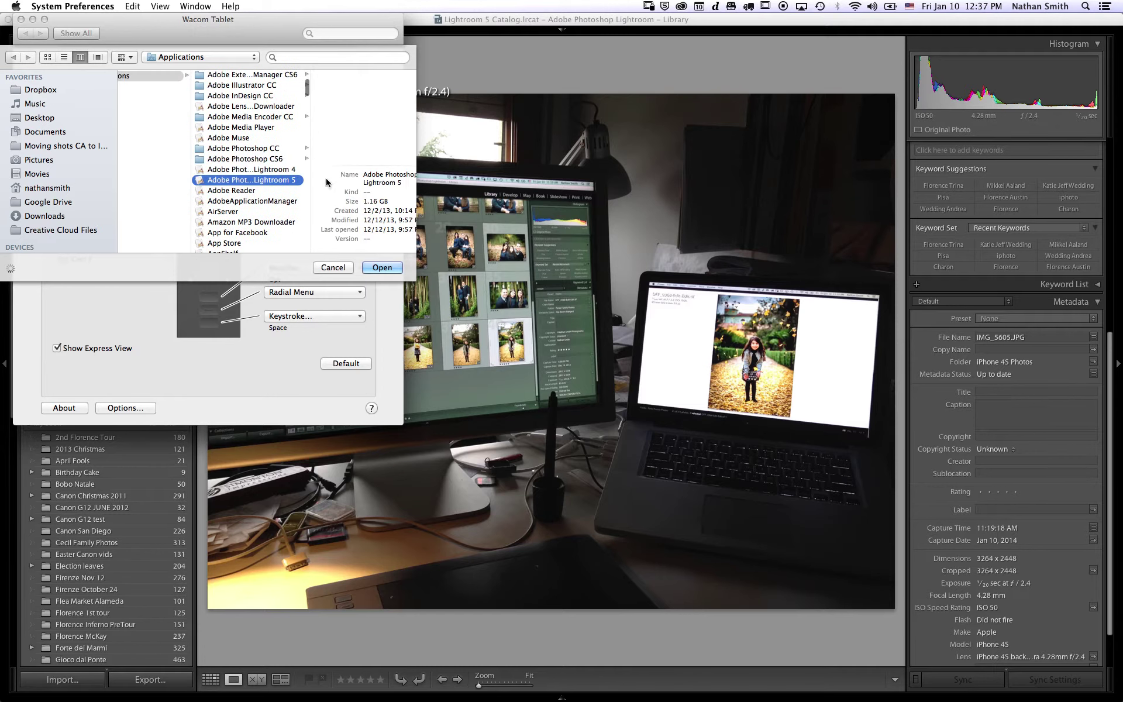
pyautogui.click(378, 268)
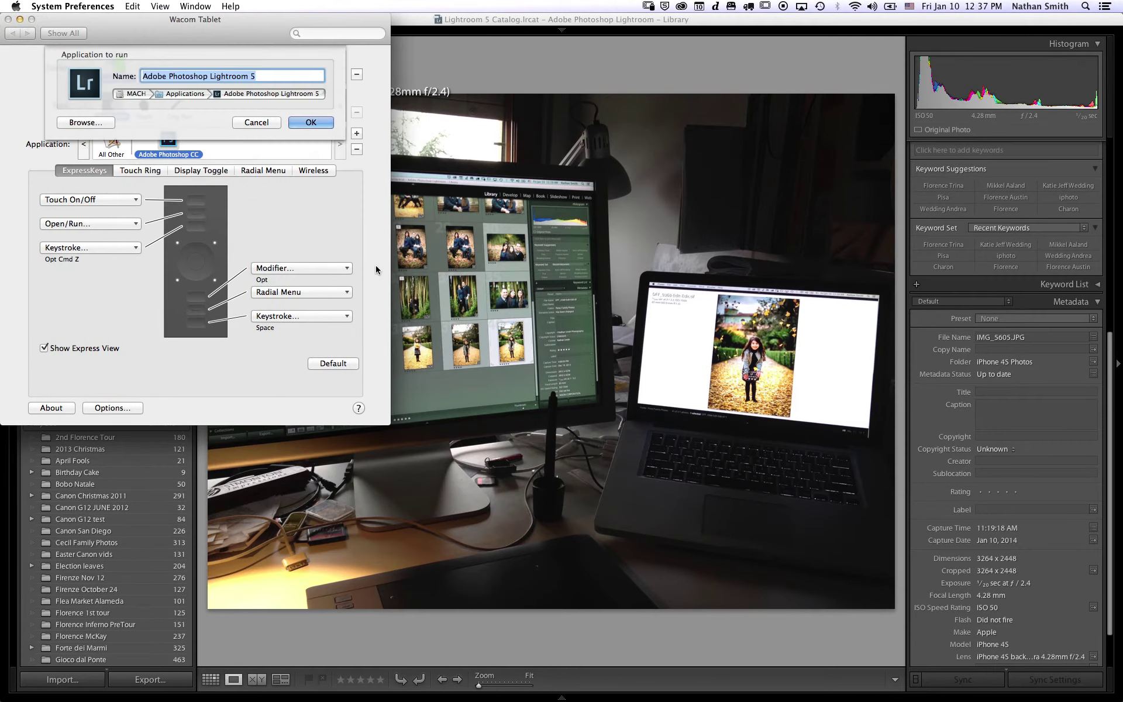
# - Name the ExpressKey's launch action "Open Lightroom 5" and accept it
pyautogui.click(209, 77)
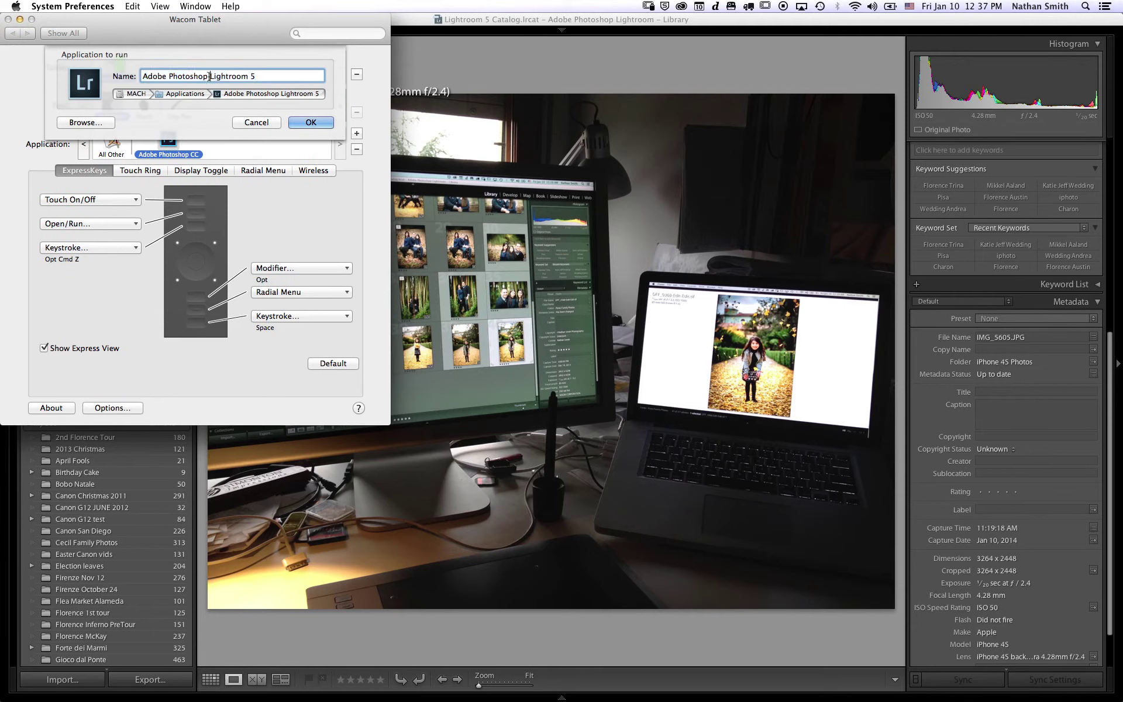
pyautogui.moveTo(209, 77); pyautogui.dragTo(75, 68)
pyautogui.write('Open')
pyautogui.click(298, 122)
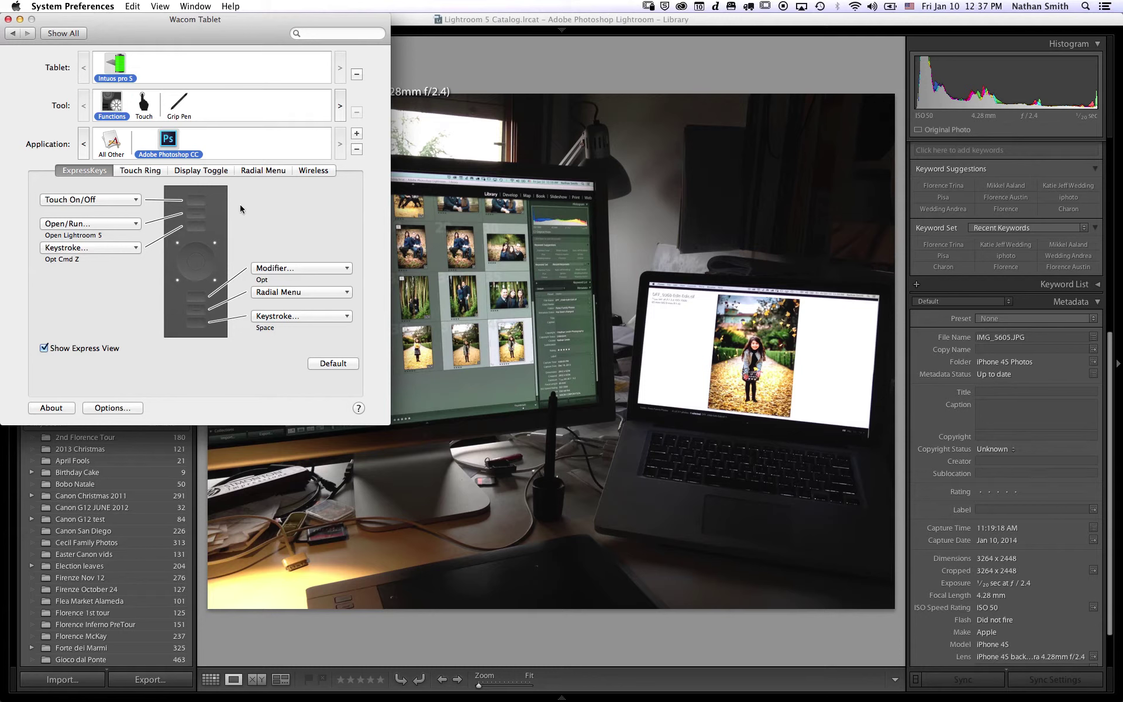
# - Assign Precision Mode to the top ExpressKey for Adobe Photoshop CC, accepting the offered precision level
pyautogui.click(107, 201)
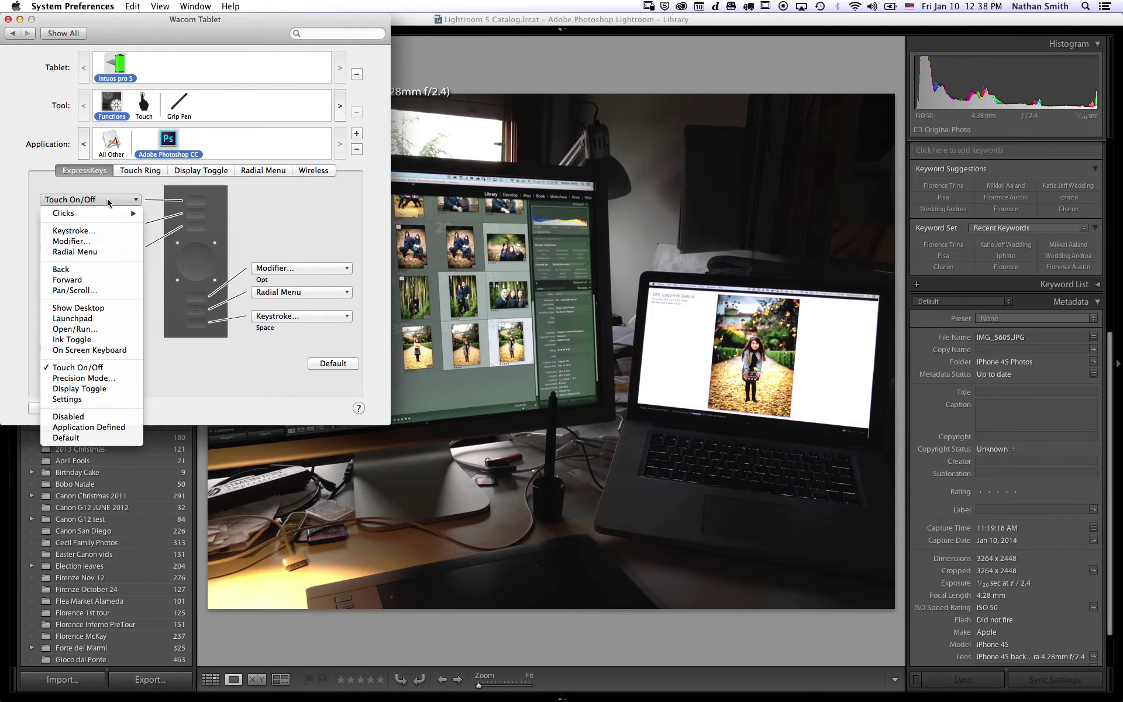
pyautogui.click(101, 379)
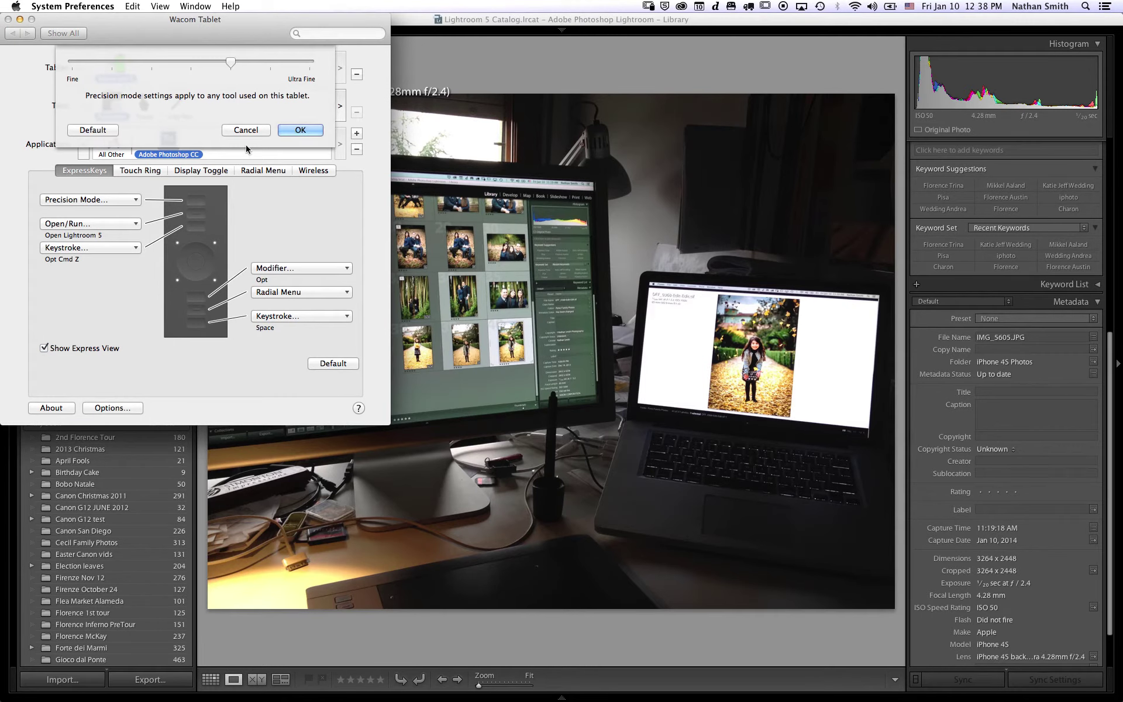
pyautogui.click(297, 129)
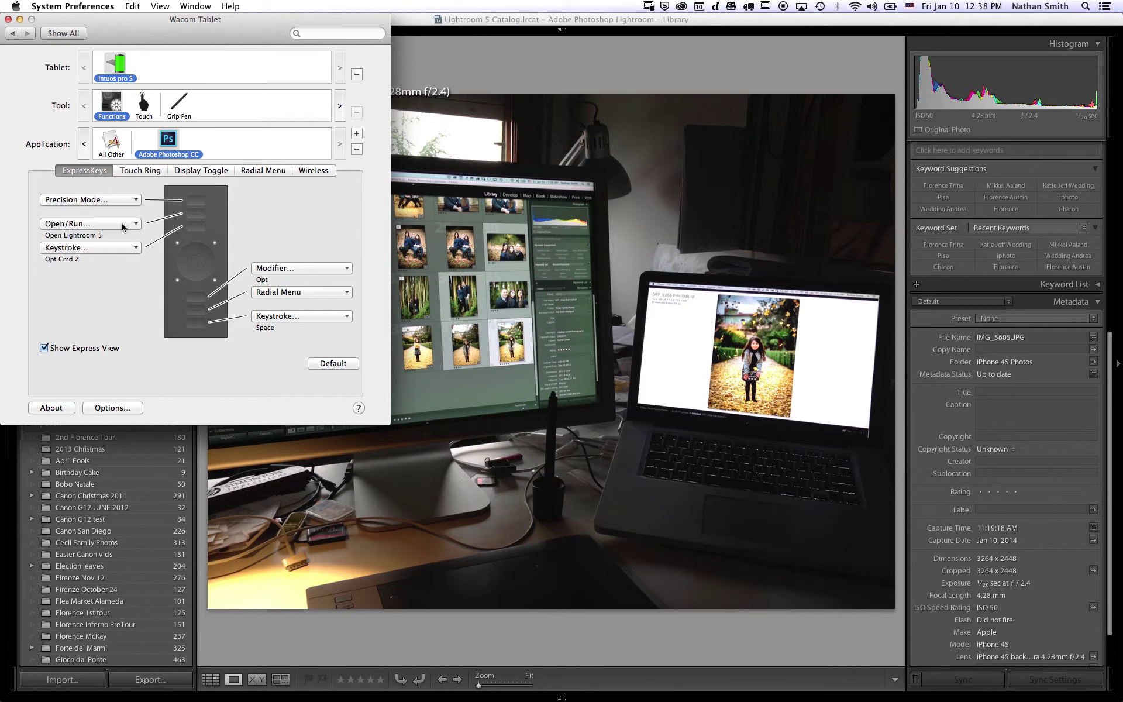
# - Add Adobe Photoshop CC to the Grip Pen's list of application-specific settings
pyautogui.click(163, 137)
pyautogui.click(178, 104)
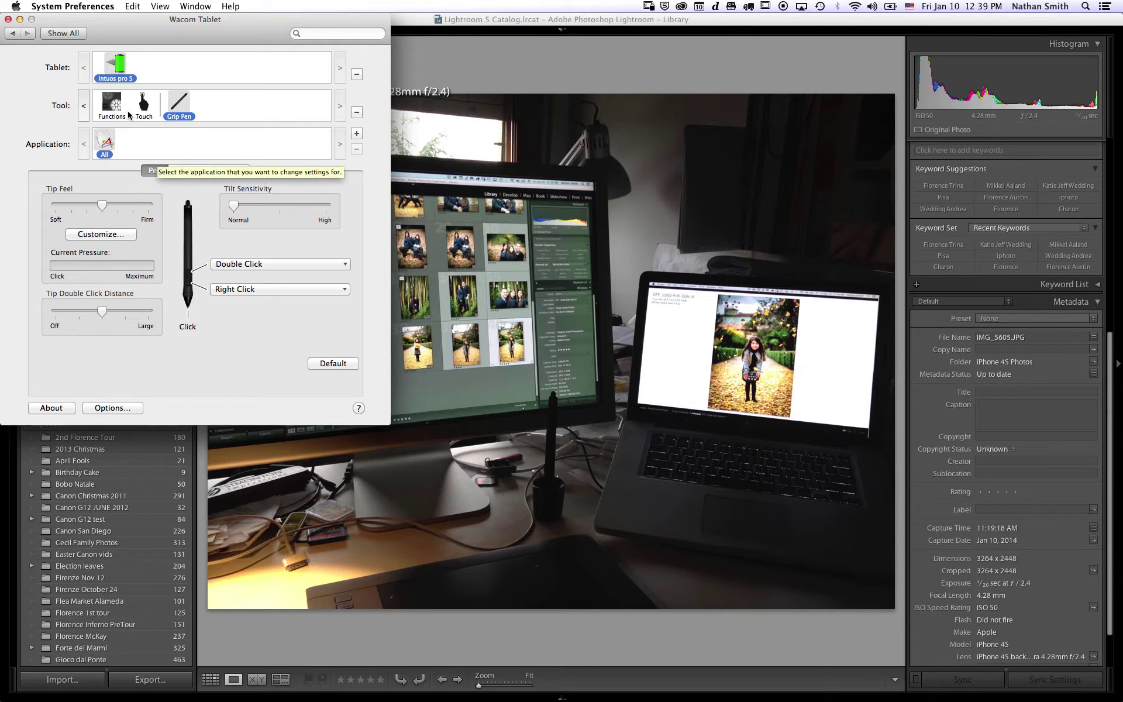
pyautogui.click(357, 134)
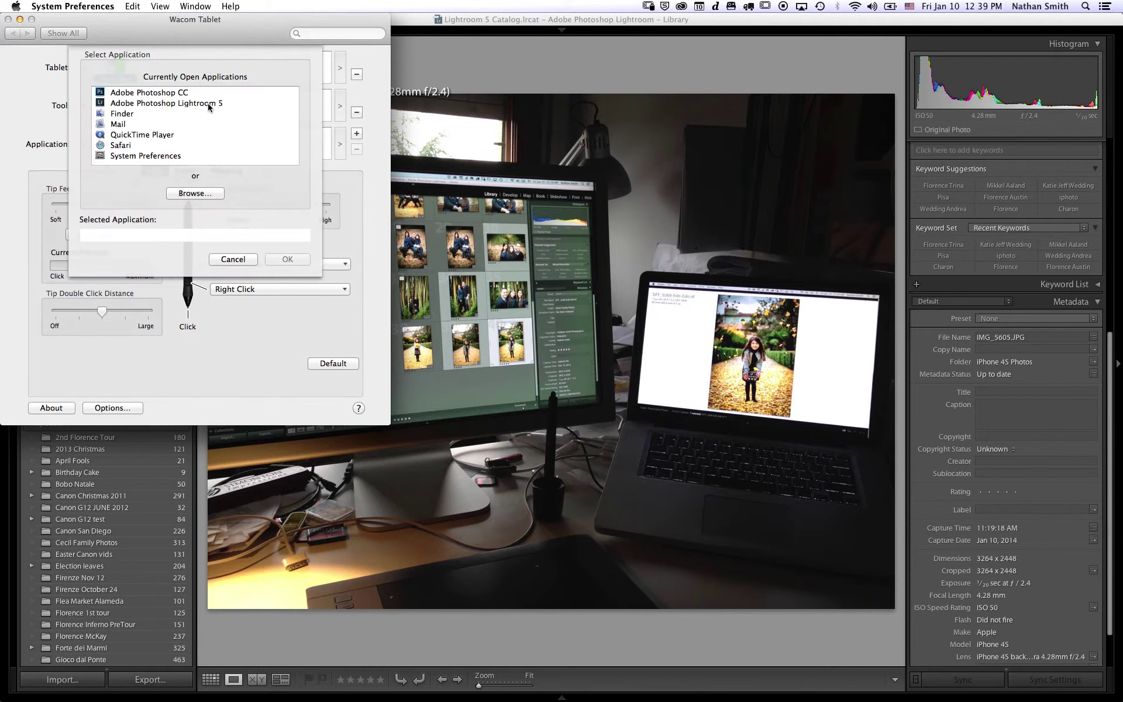
pyautogui.click(193, 93)
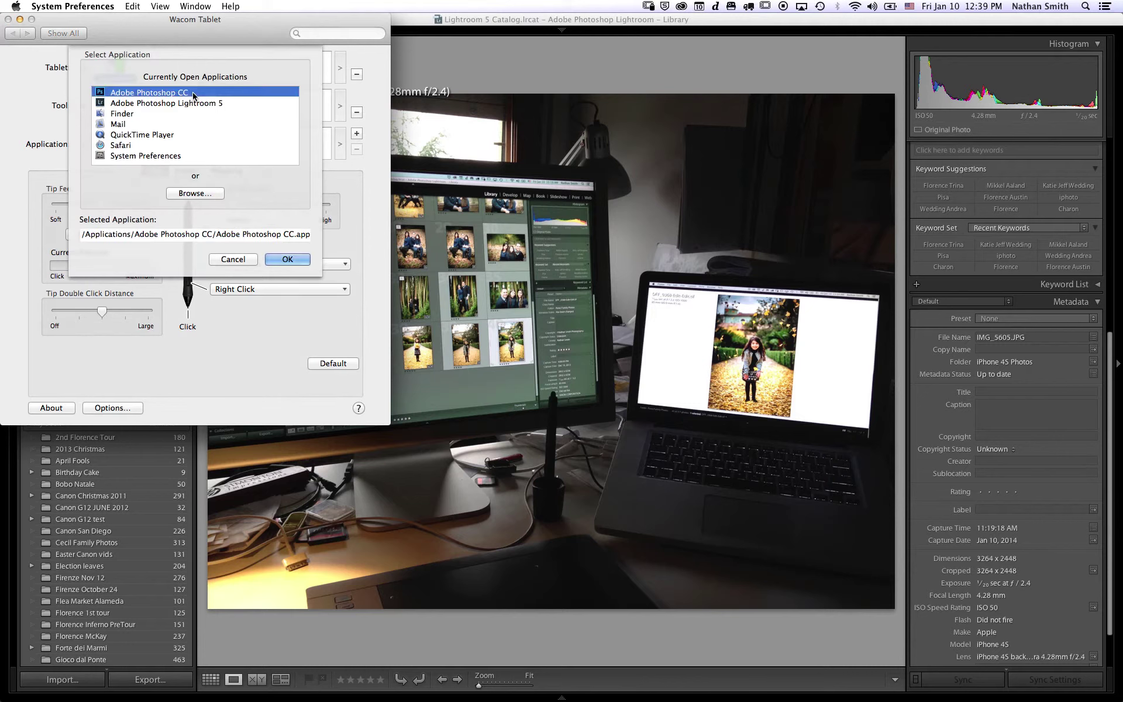
pyautogui.click(293, 259)
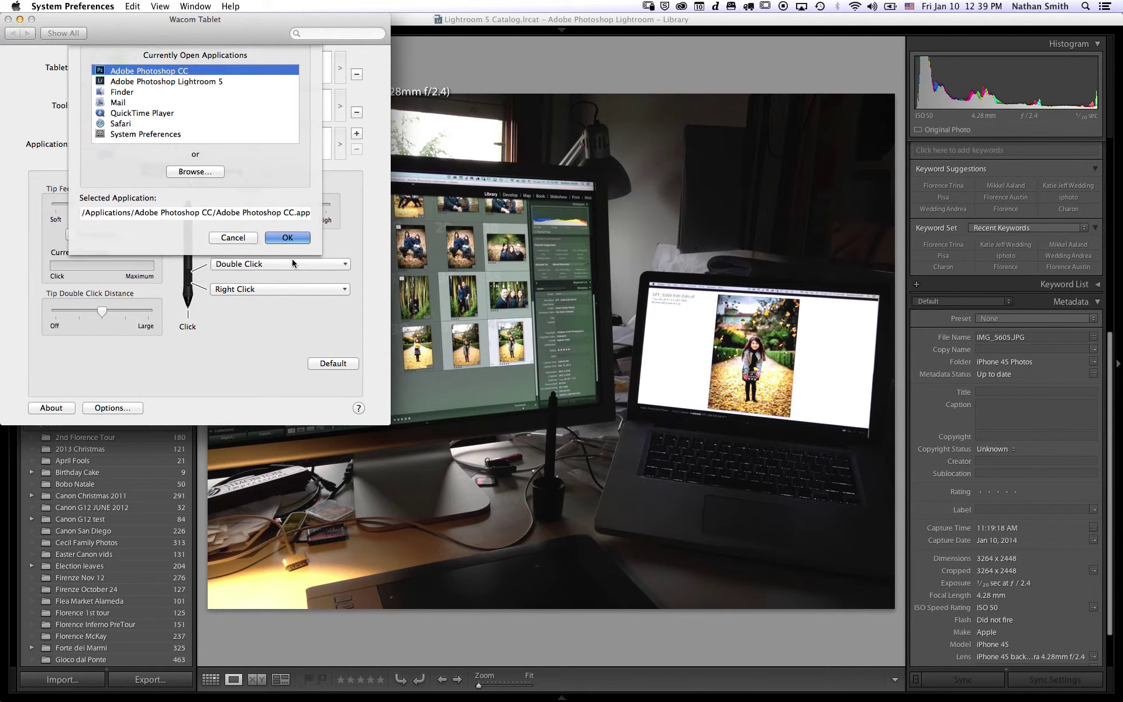
# - Add Adobe Photoshop Lightroom 5 to the Grip Pen's list of application-specific settings
pyautogui.click(356, 135)
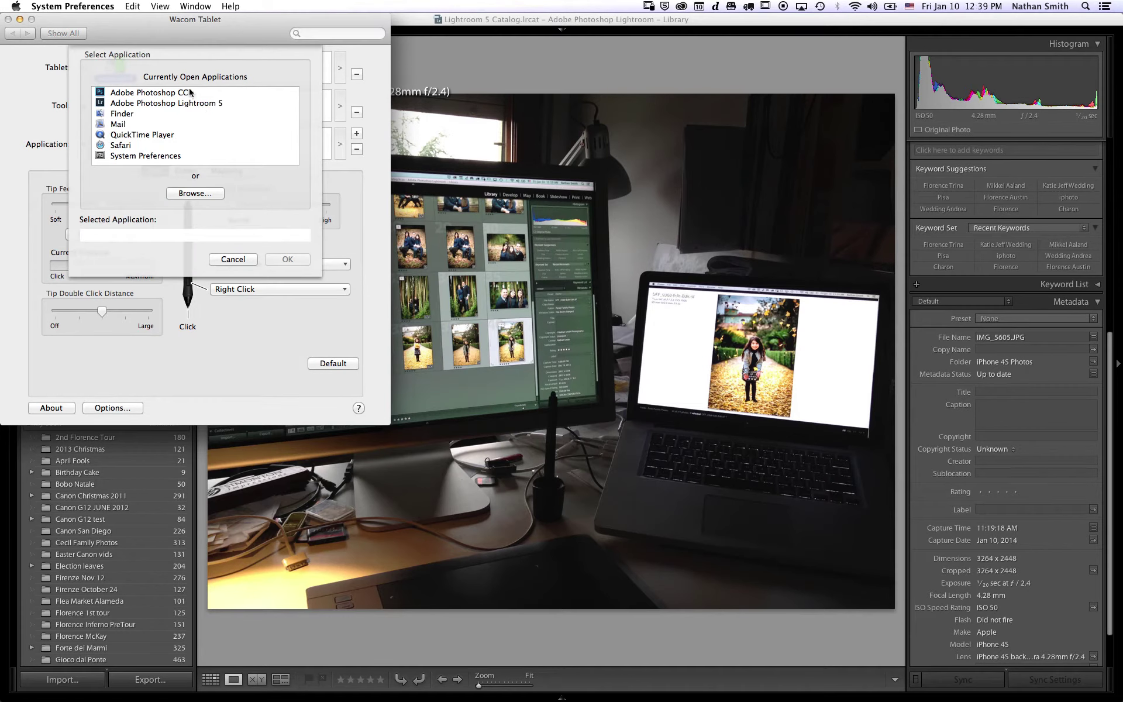
pyautogui.click(188, 104)
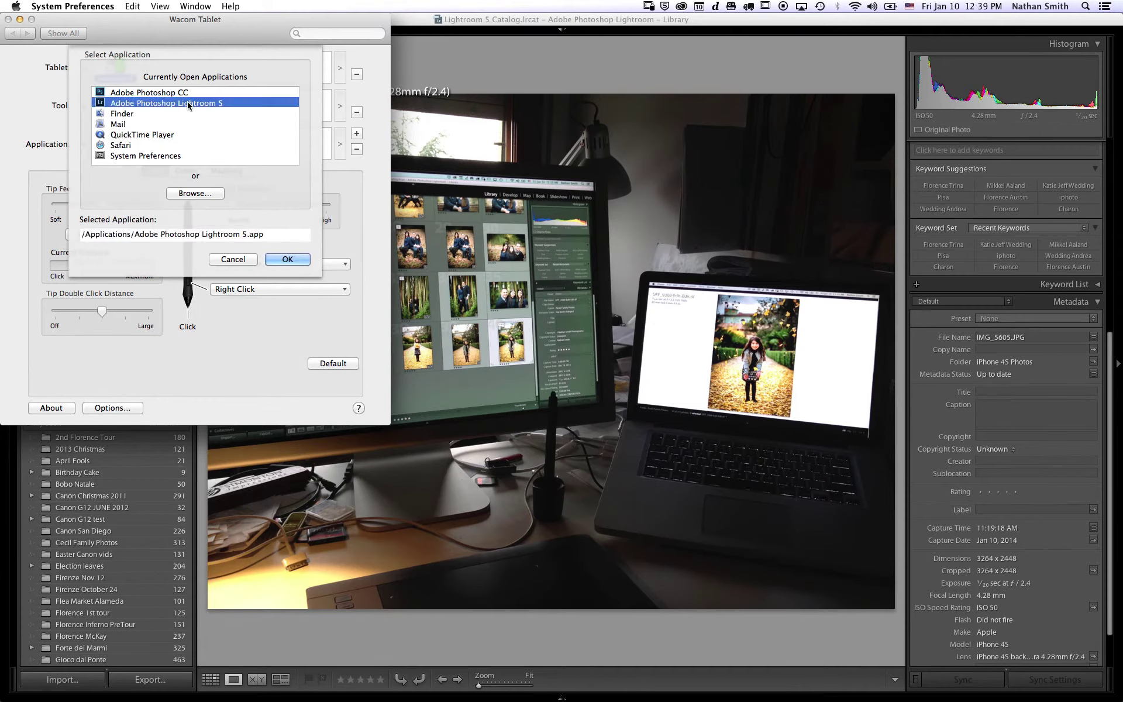
pyautogui.click(284, 260)
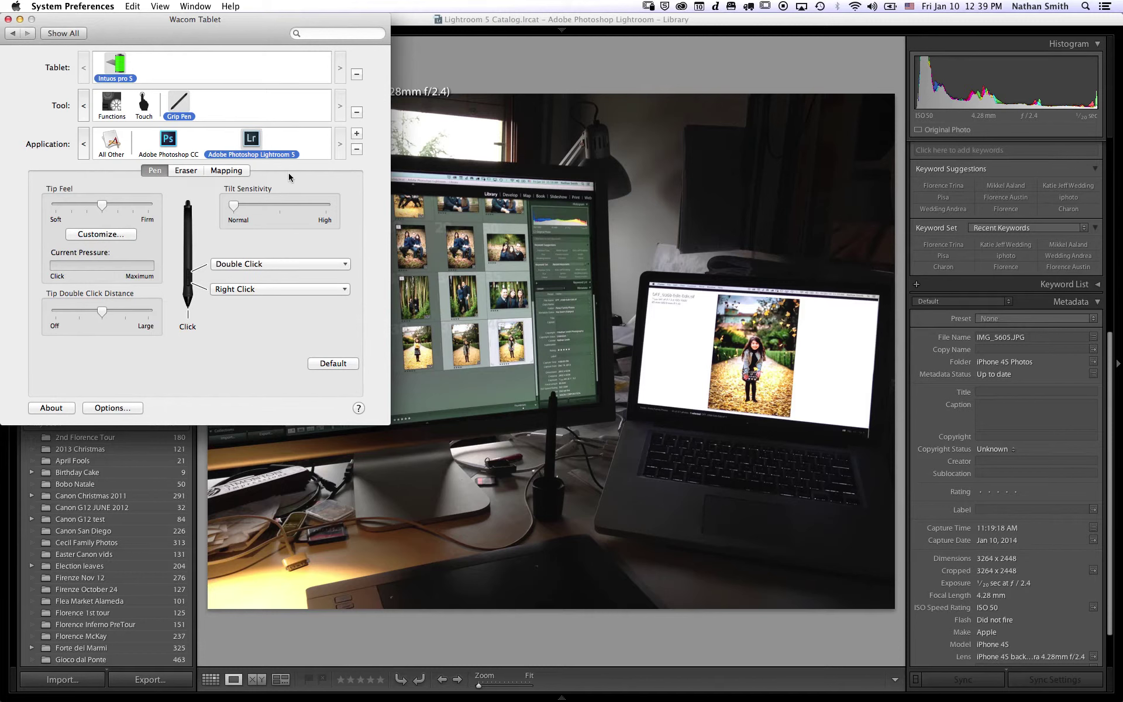
# - Add Adobe Photoshop Lightroom 5 as an application-specific profile for the tablet's Functions
pyautogui.click(117, 103)
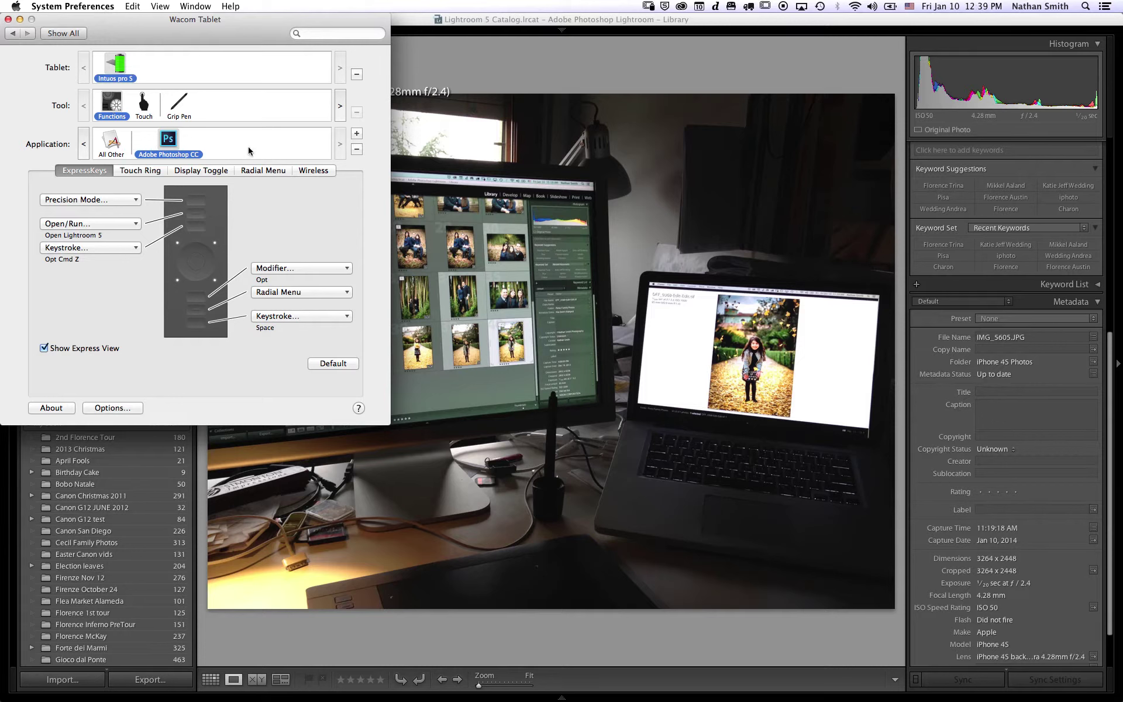
pyautogui.click(357, 133)
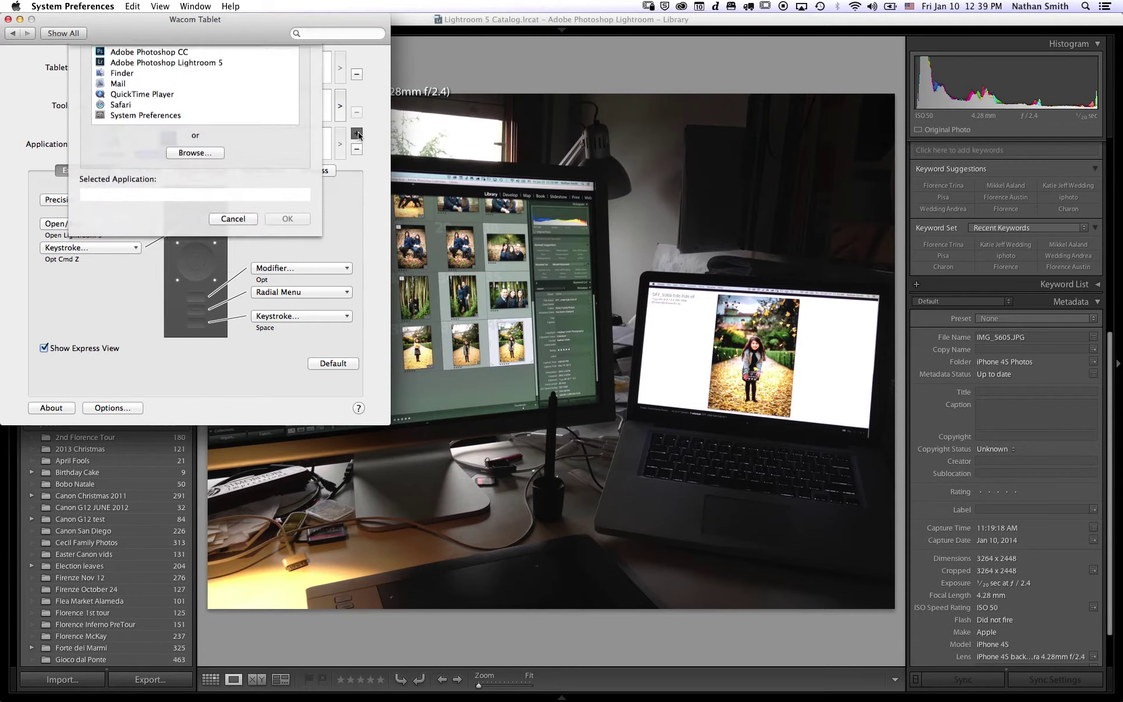
pyautogui.click(199, 103)
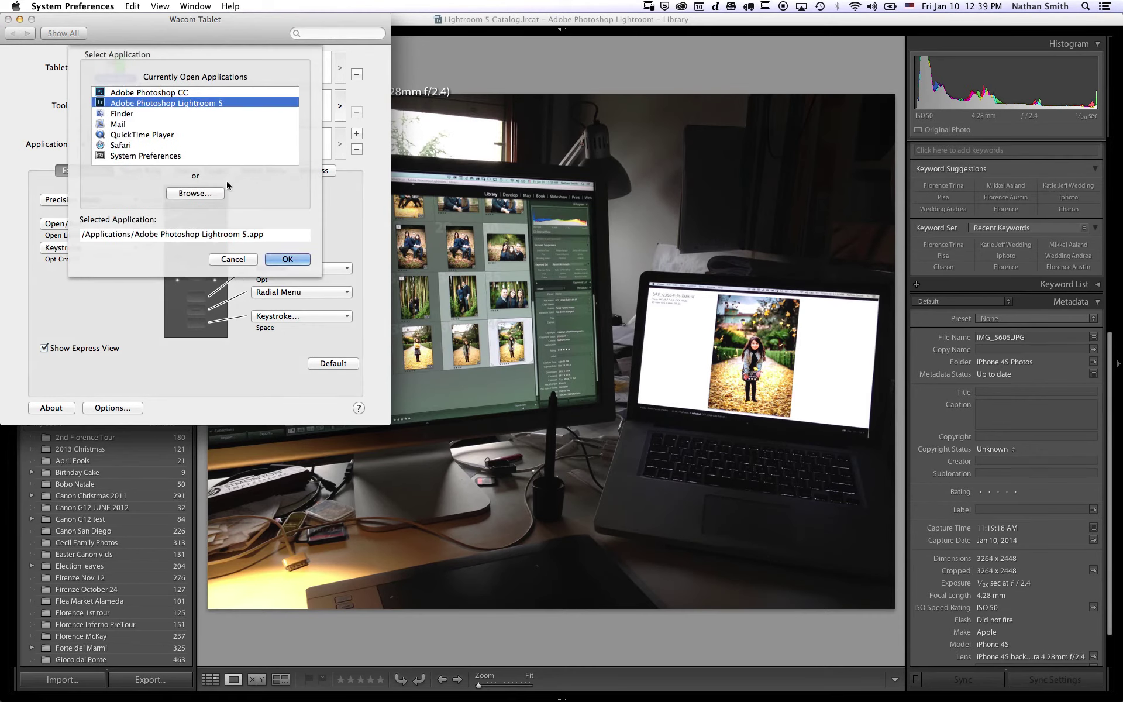
pyautogui.click(287, 259)
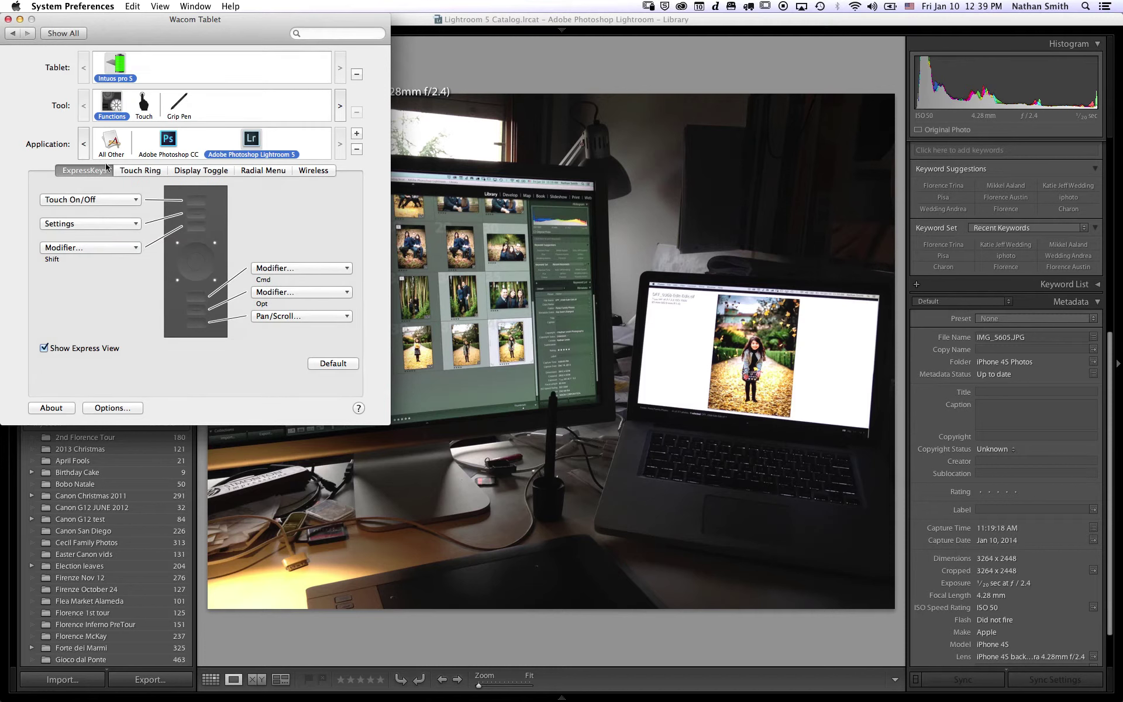
# - Assign Precision Mode to the top ExpressKey for Adobe Photoshop Lightroom 5, accepting the offered precision level
pyautogui.click(129, 200)
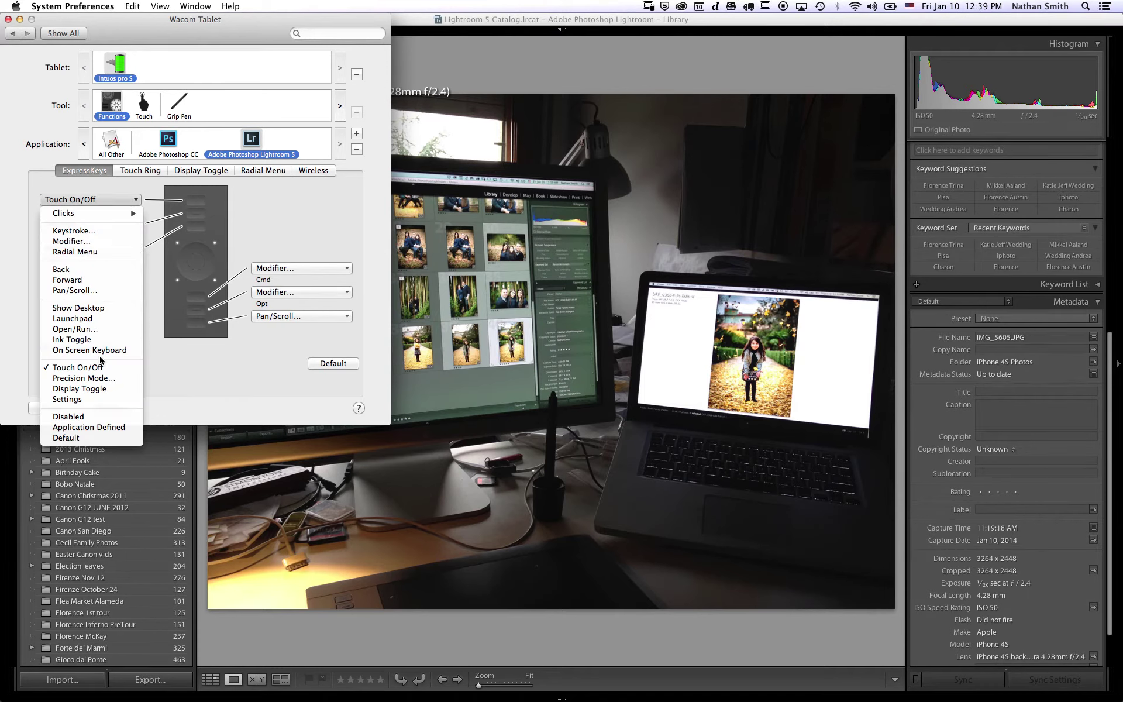
pyautogui.click(101, 378)
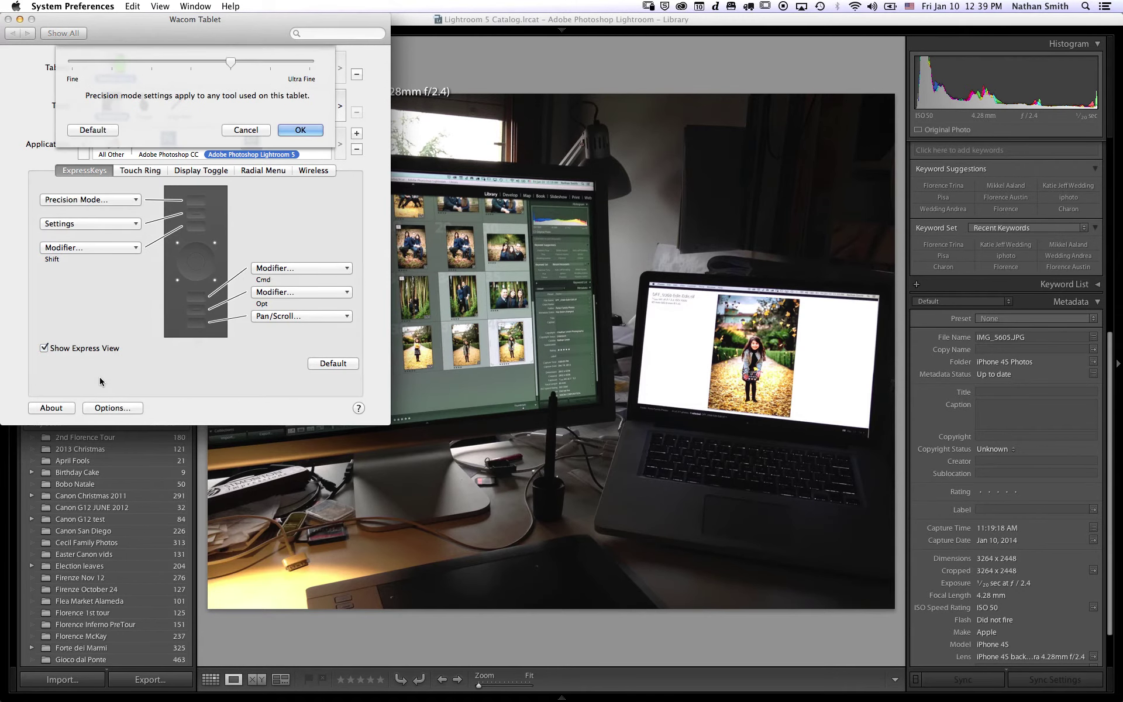
pyautogui.click(297, 131)
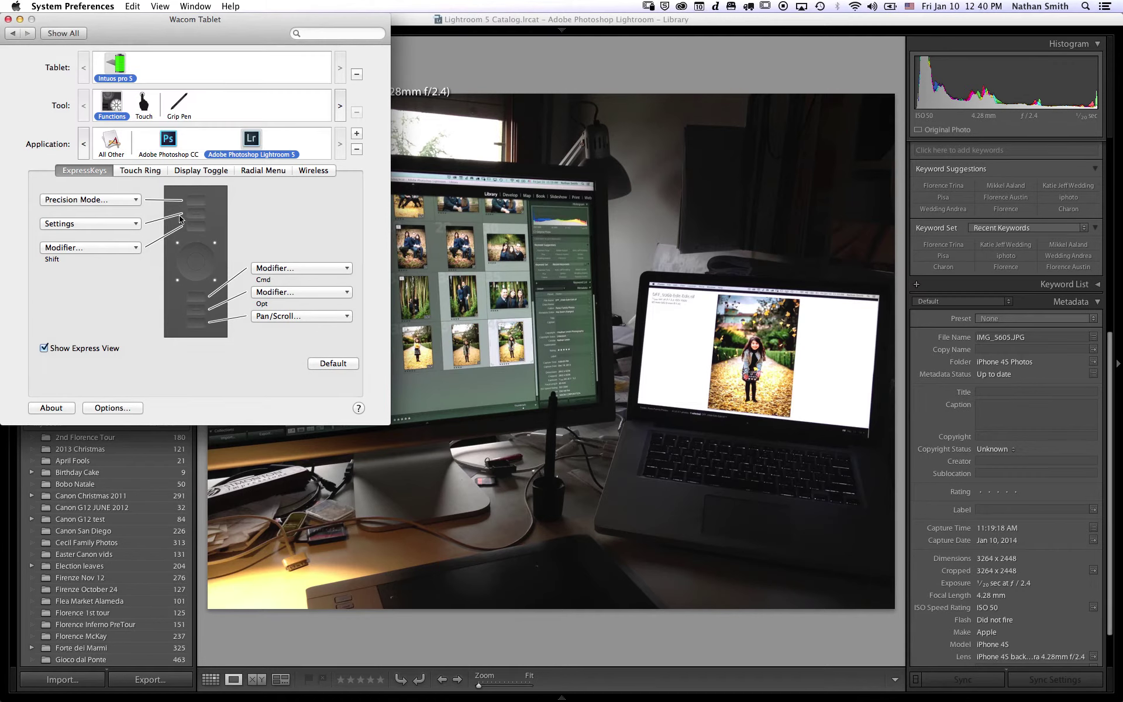
# - Switch to Lightroom and look up the keyboard shortcut of its Edit in Adobe Photoshop CC command
pyautogui.click(134, 226)
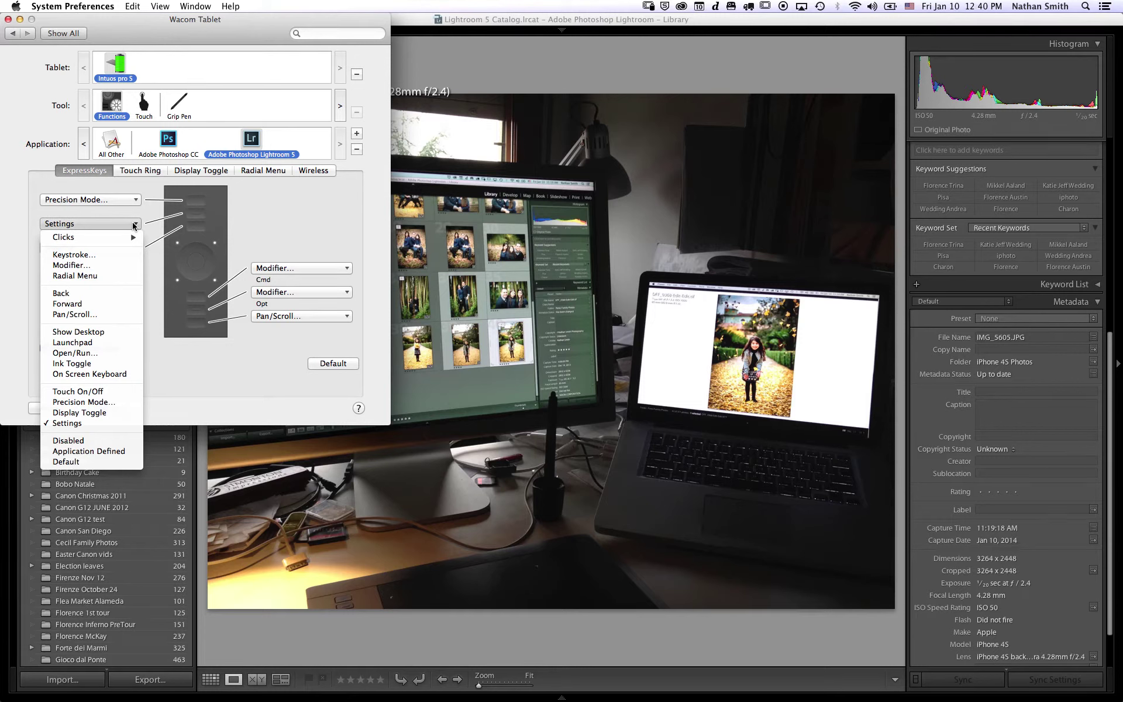
pyautogui.click(291, 221)
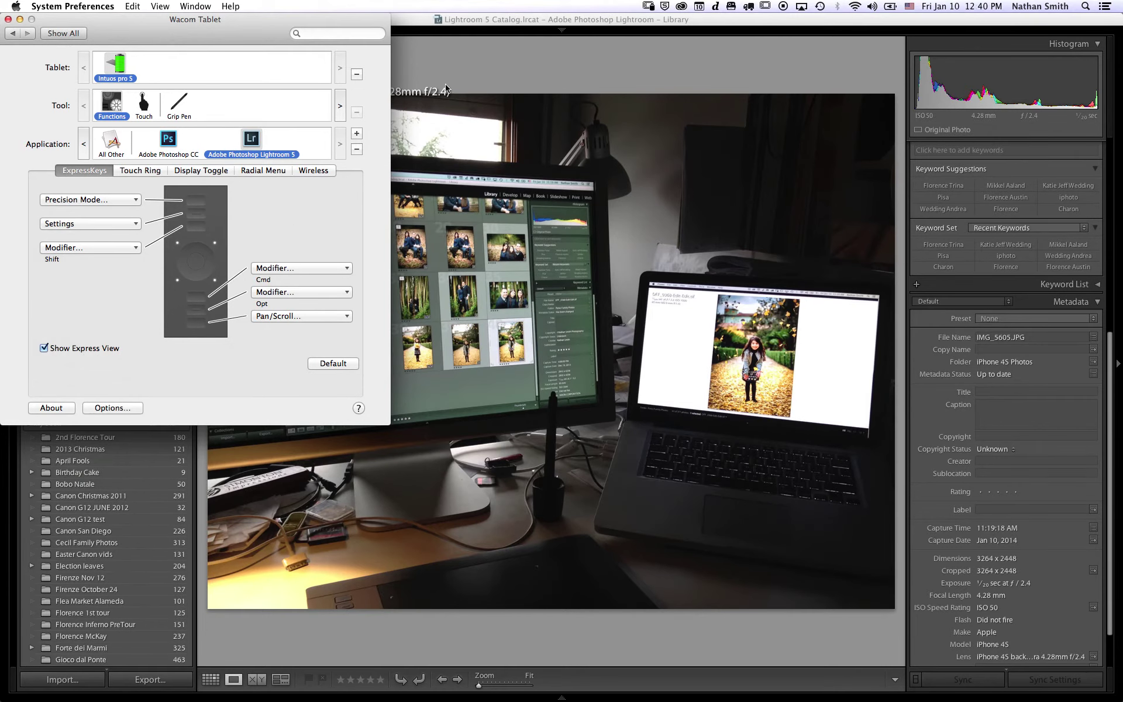
pyautogui.click(473, 68)
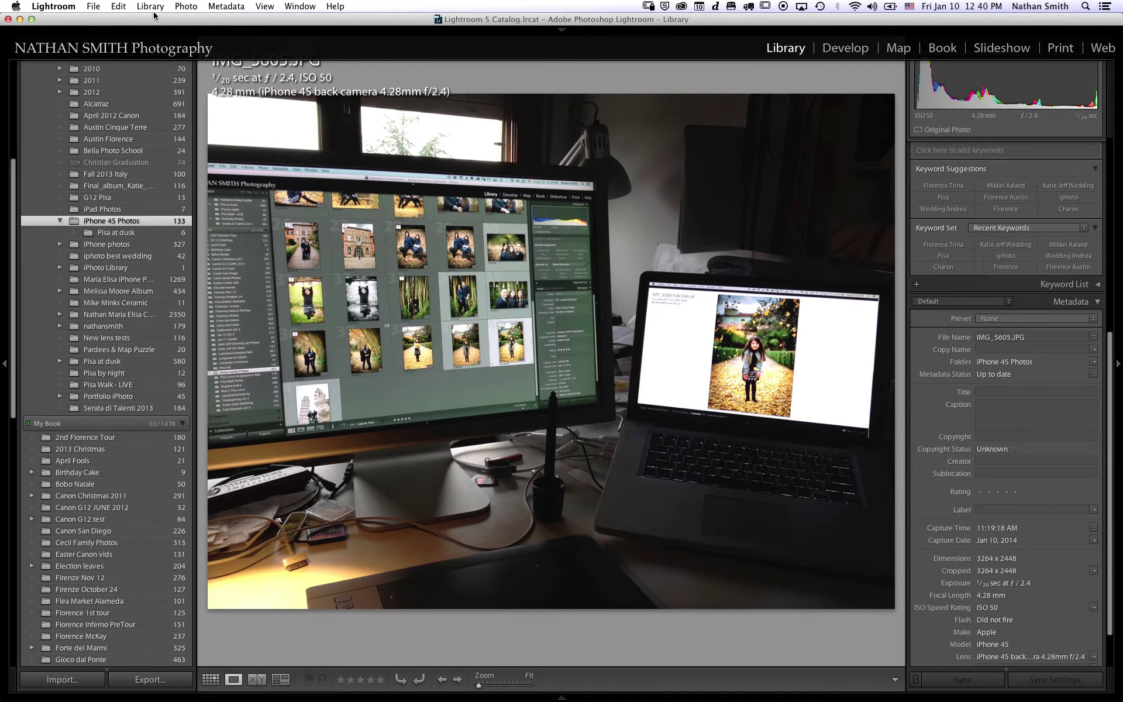
pyautogui.click(118, 7)
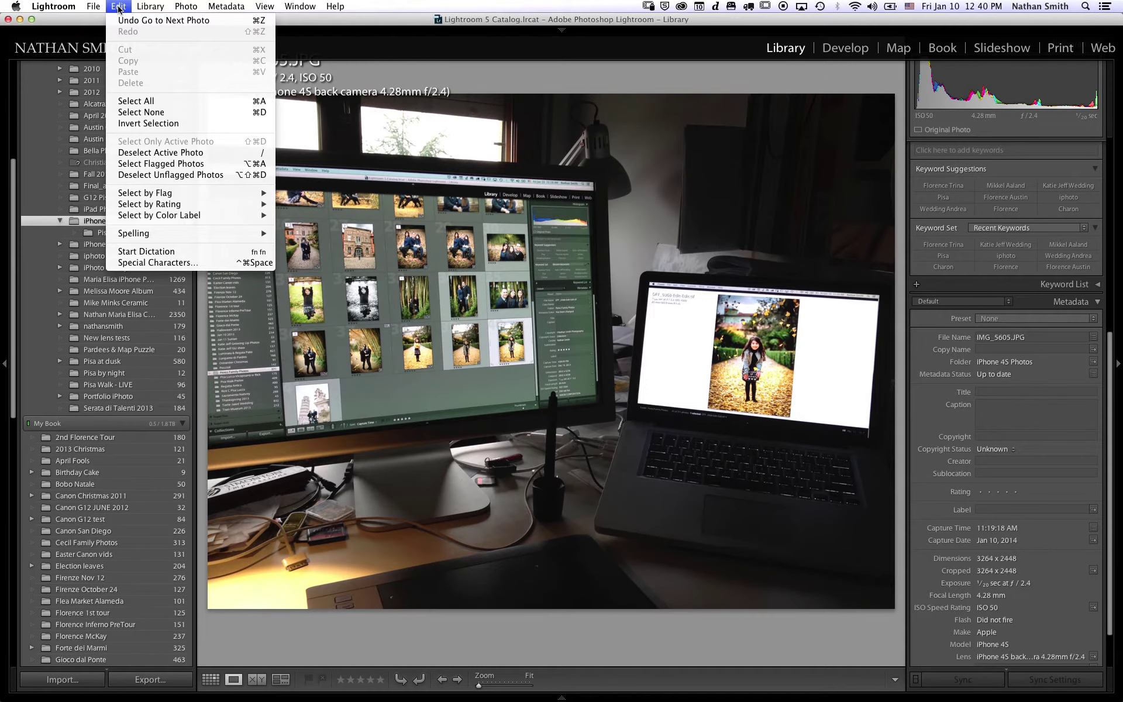
pyautogui.moveTo(192, 6)
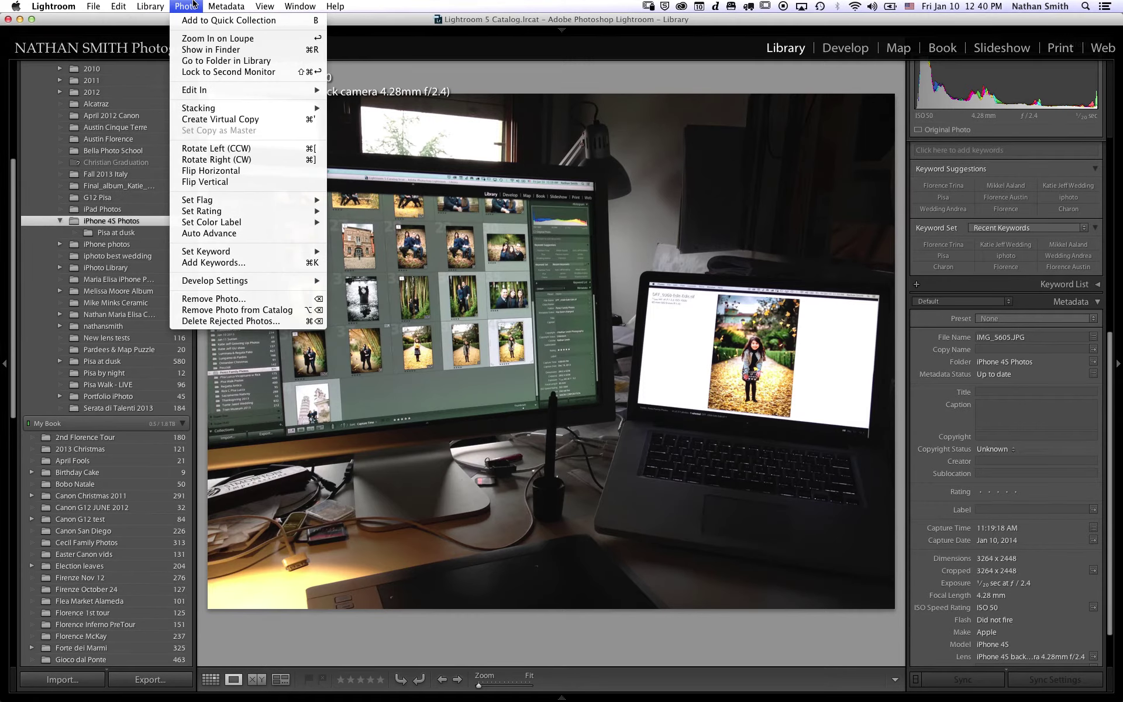
pyautogui.moveTo(117, 4)
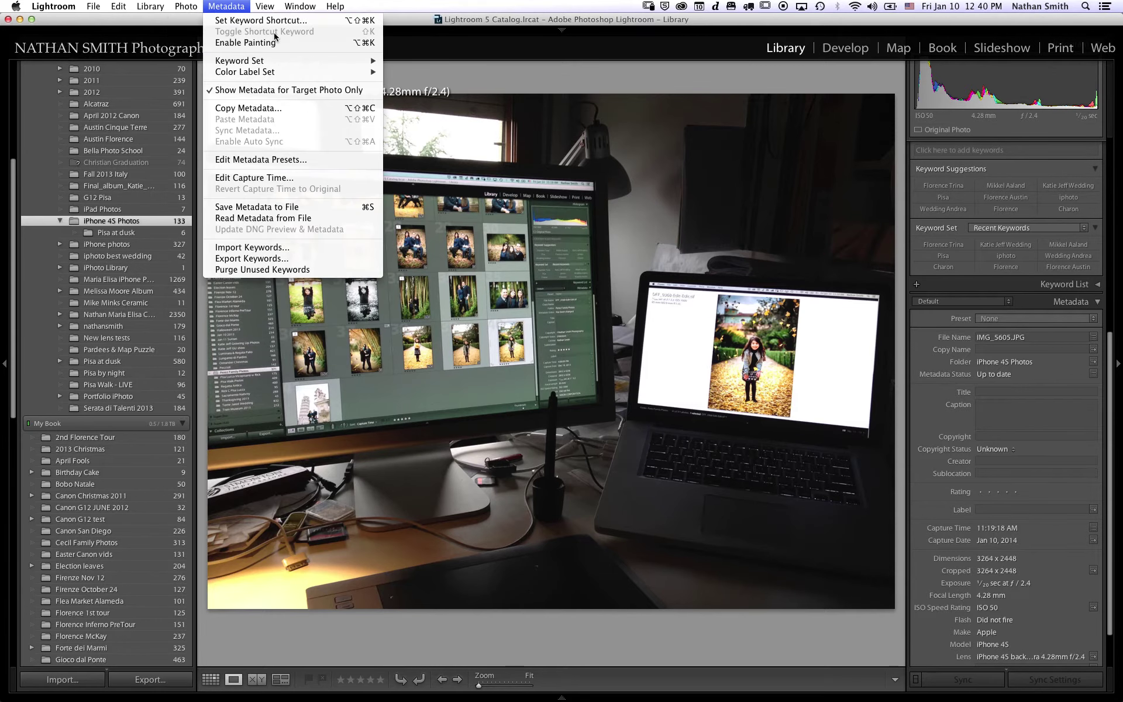
pyautogui.click(227, 6)
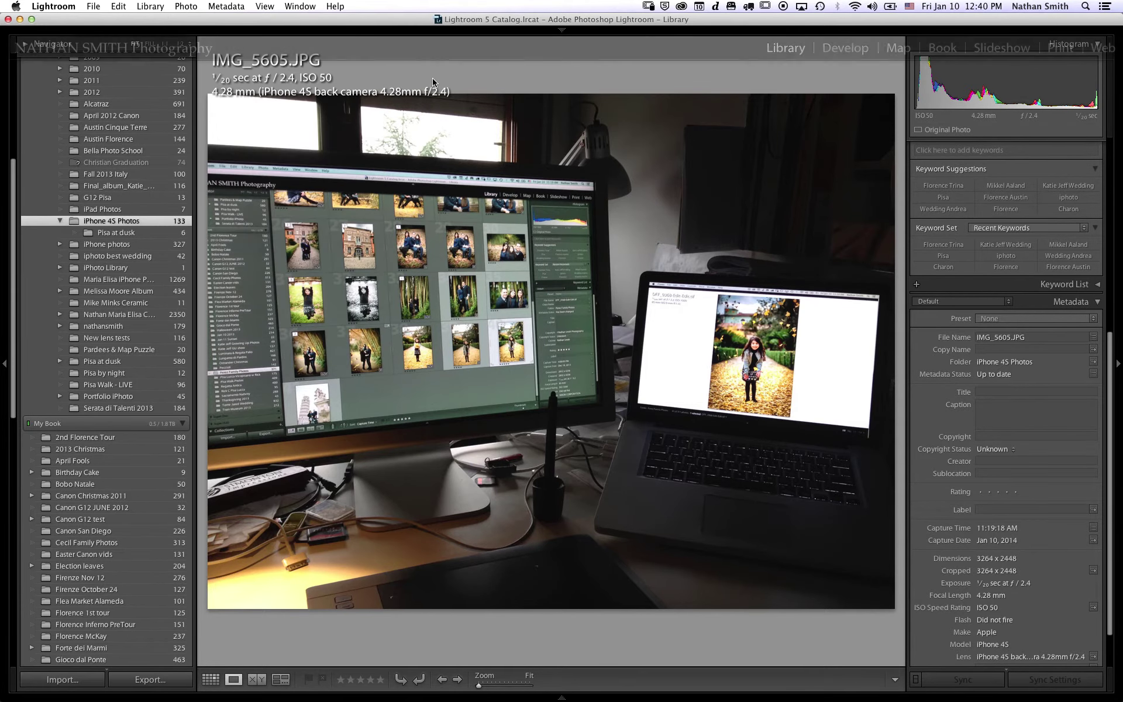
pyautogui.click(188, 6)
pyautogui.moveTo(281, 93)
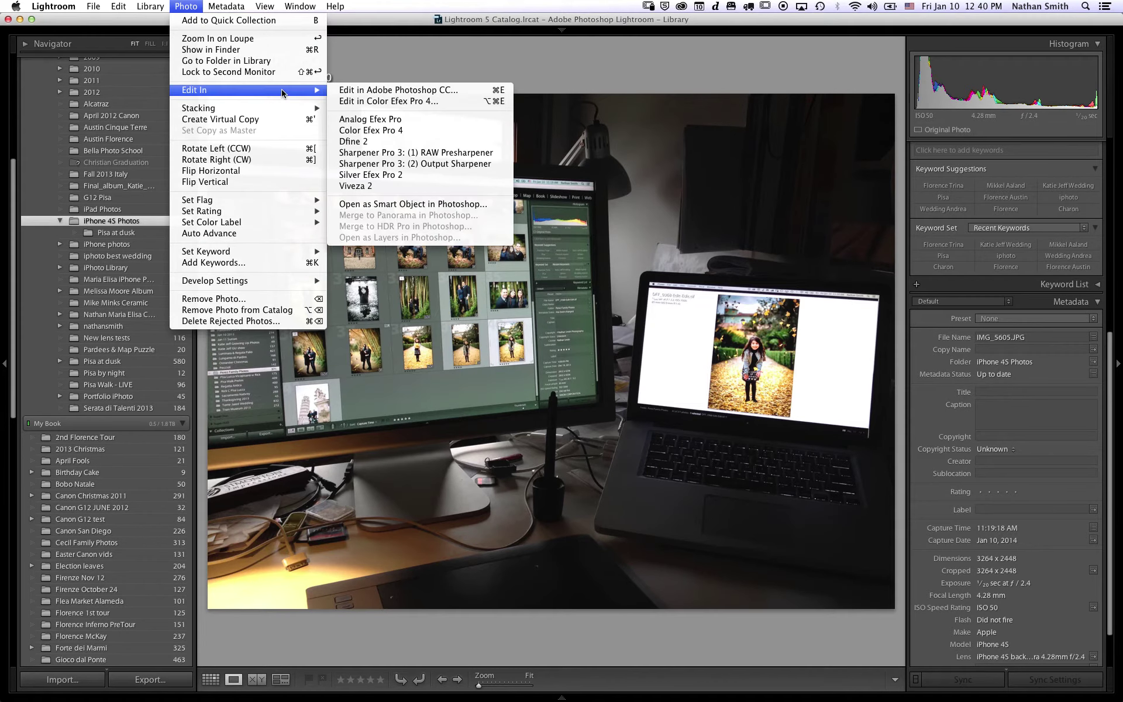
pyautogui.click(379, 91)
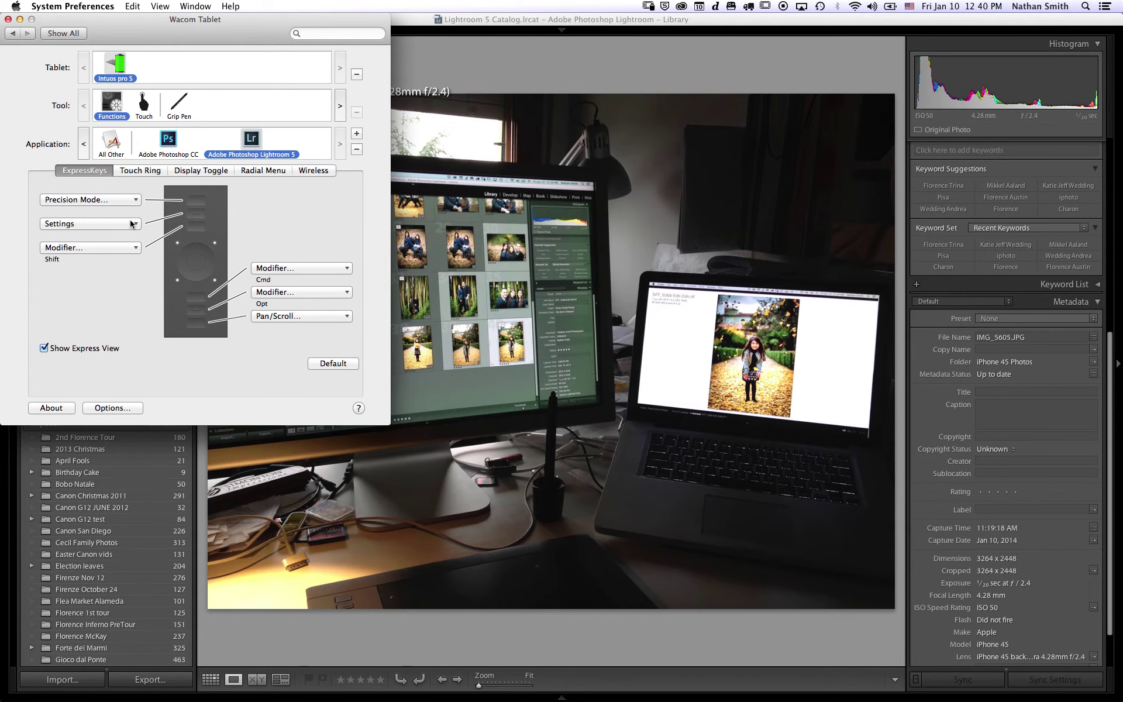
# - Set the second ExpressKey for Adobe Photoshop Lightroom 5 to the keystroke Command+E, named "Edit in Photoshop CC"
pyautogui.click(129, 225)
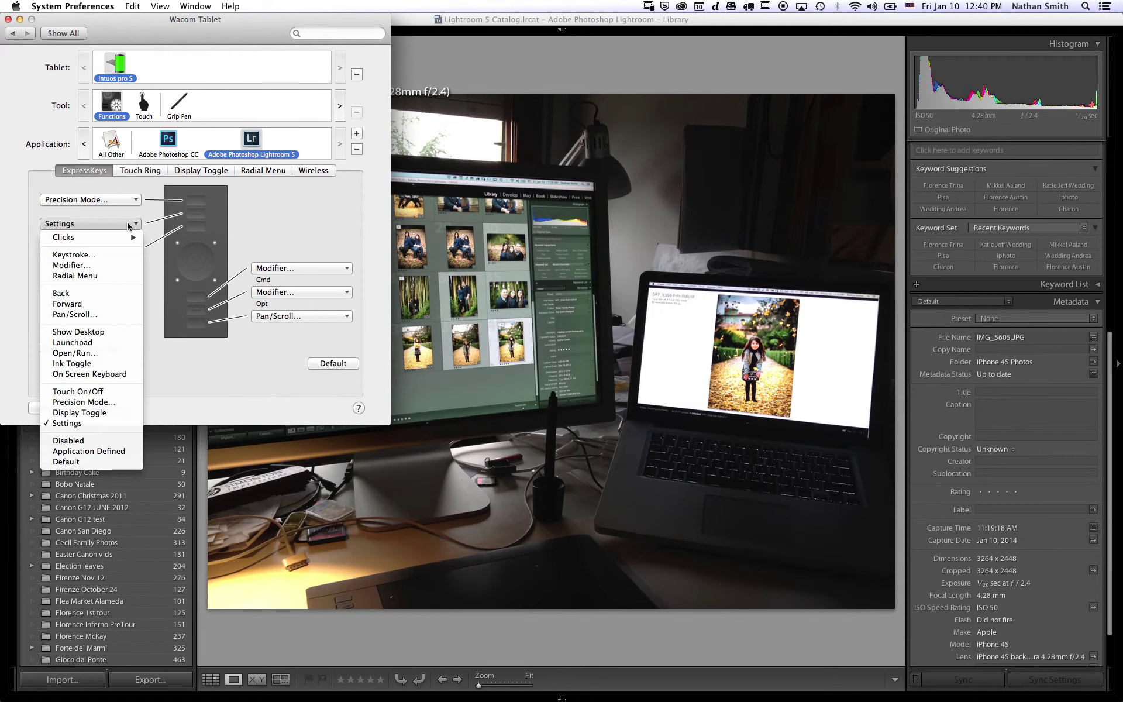
pyautogui.click(114, 255)
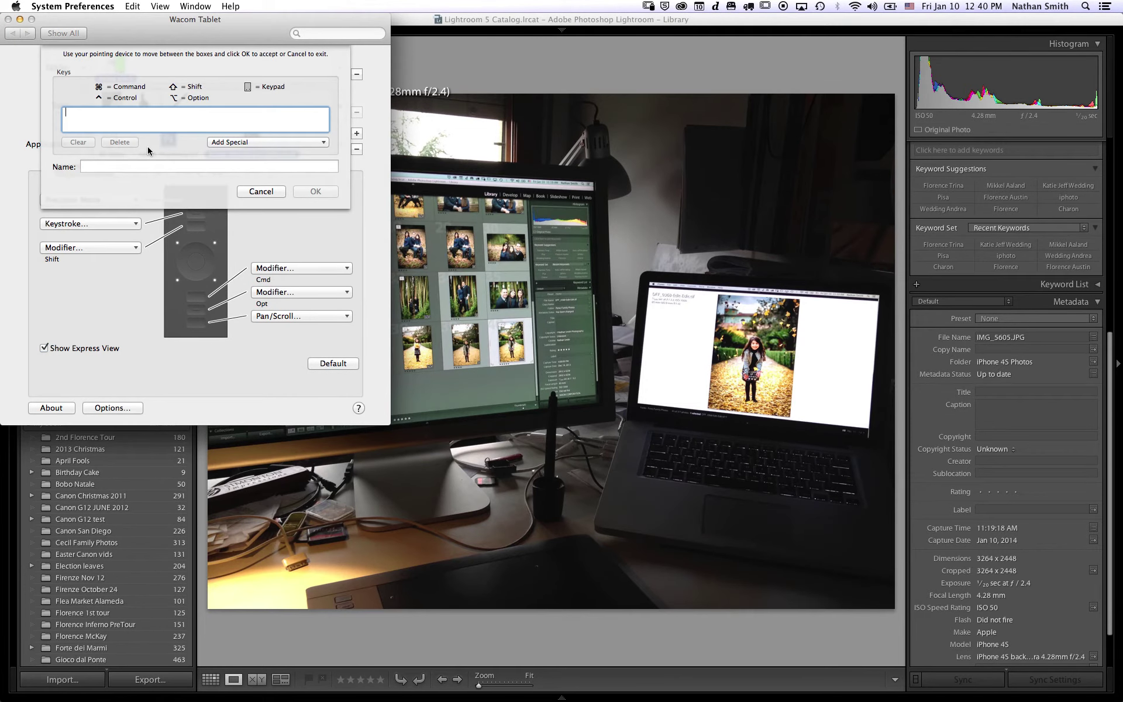
pyautogui.press('super+e')
pyautogui.click(207, 167)
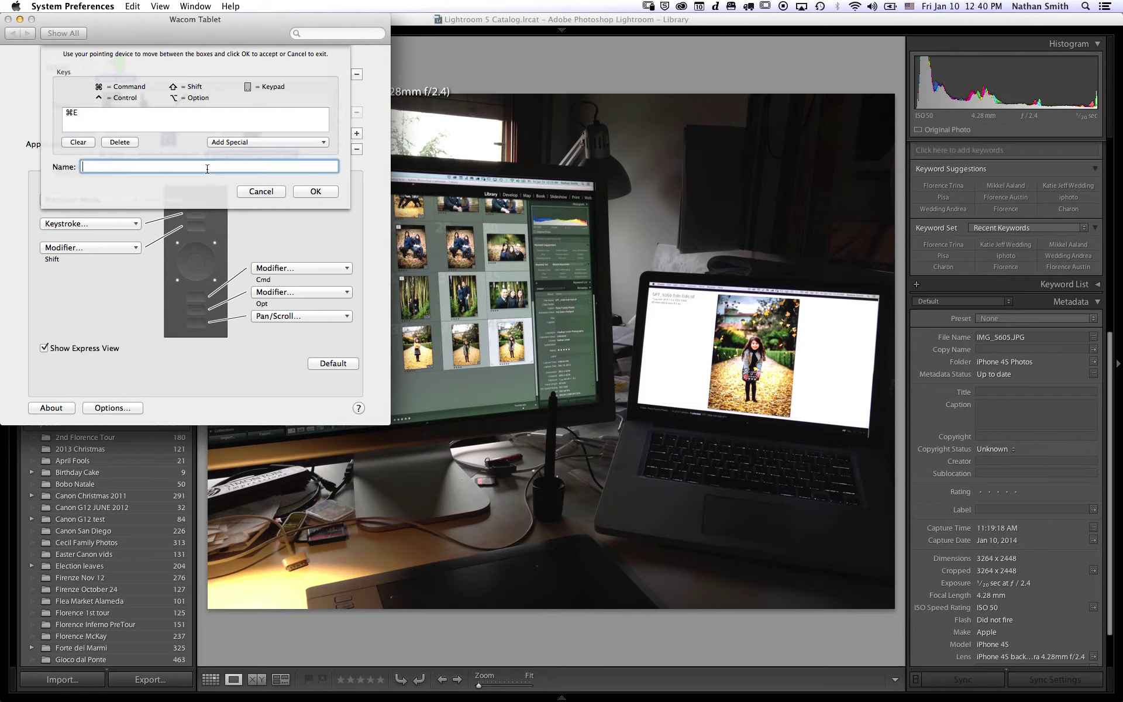
pyautogui.write('Edit in Photoshop CC')
pyautogui.click(319, 192)
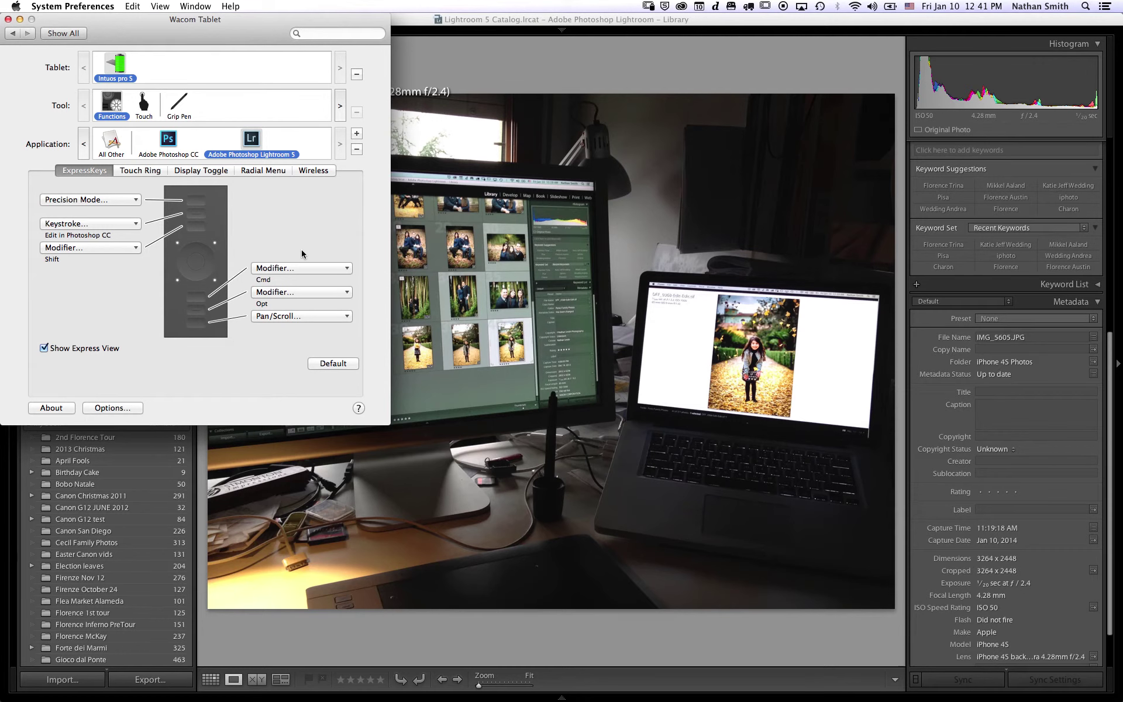
# - Switch to Lightroom and on to Photoshop CC, and return to the Wacom Tablet preferences
pyautogui.click(524, 71)
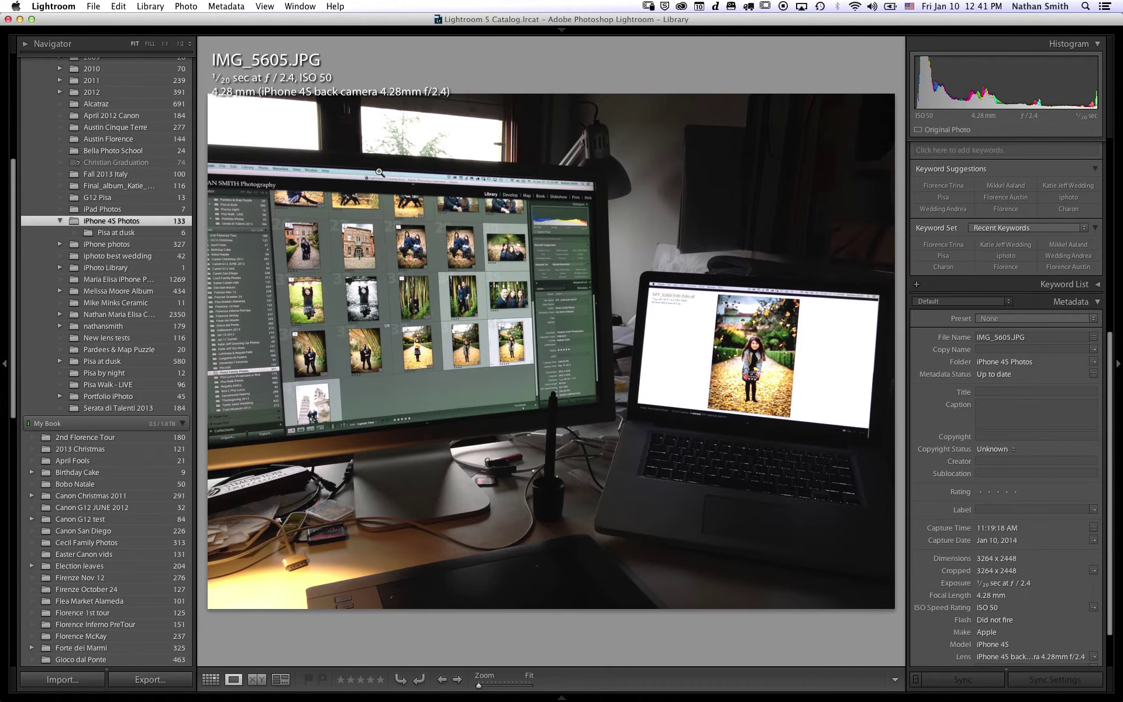
pyautogui.press('super+Tab')
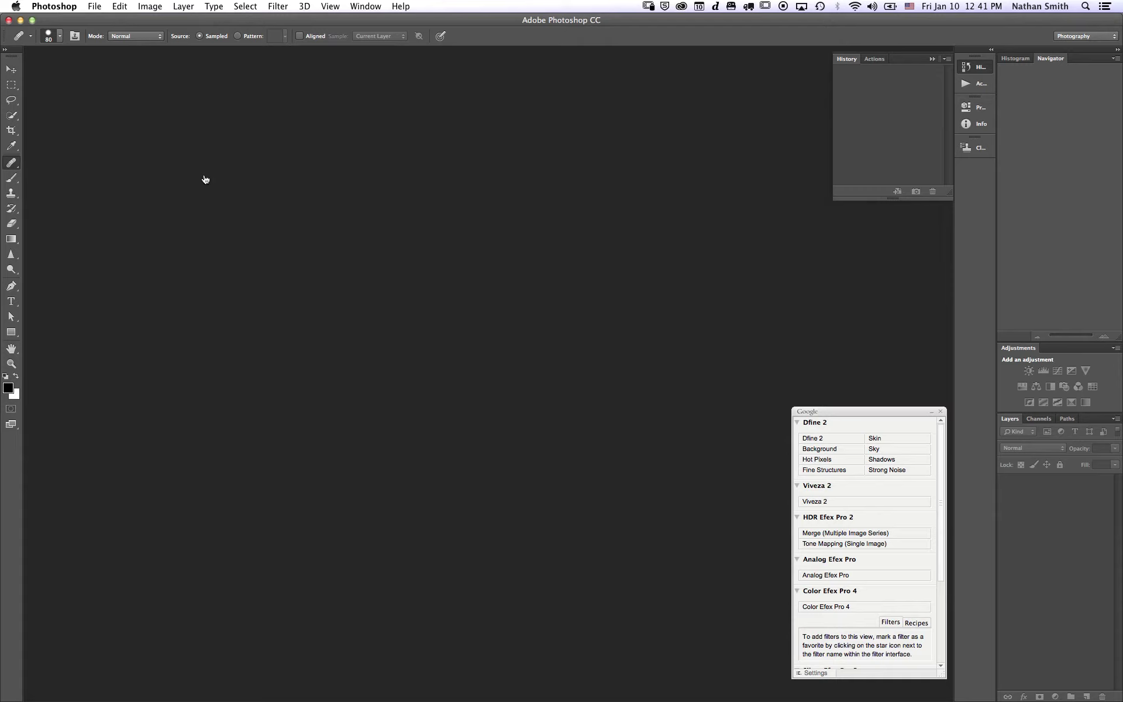
pyautogui.press('super+Tab')
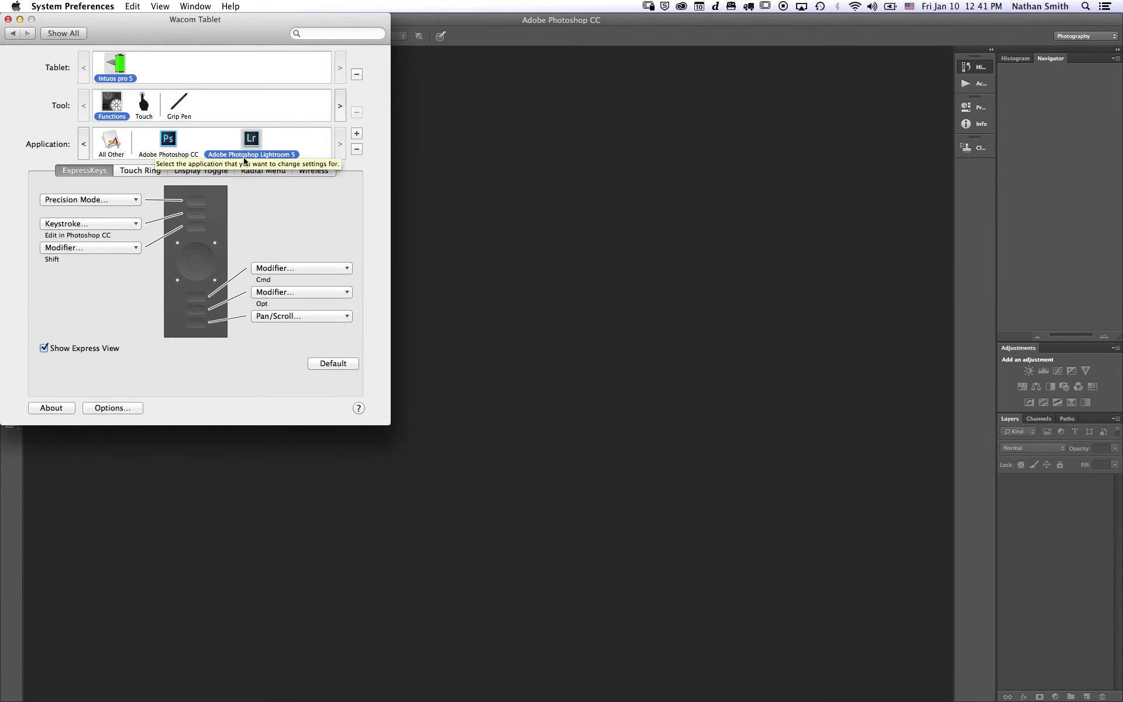
# - Check the tablet's Touch gestures and display the Grip Pen settings for Adobe Photoshop CC
pyautogui.click(167, 139)
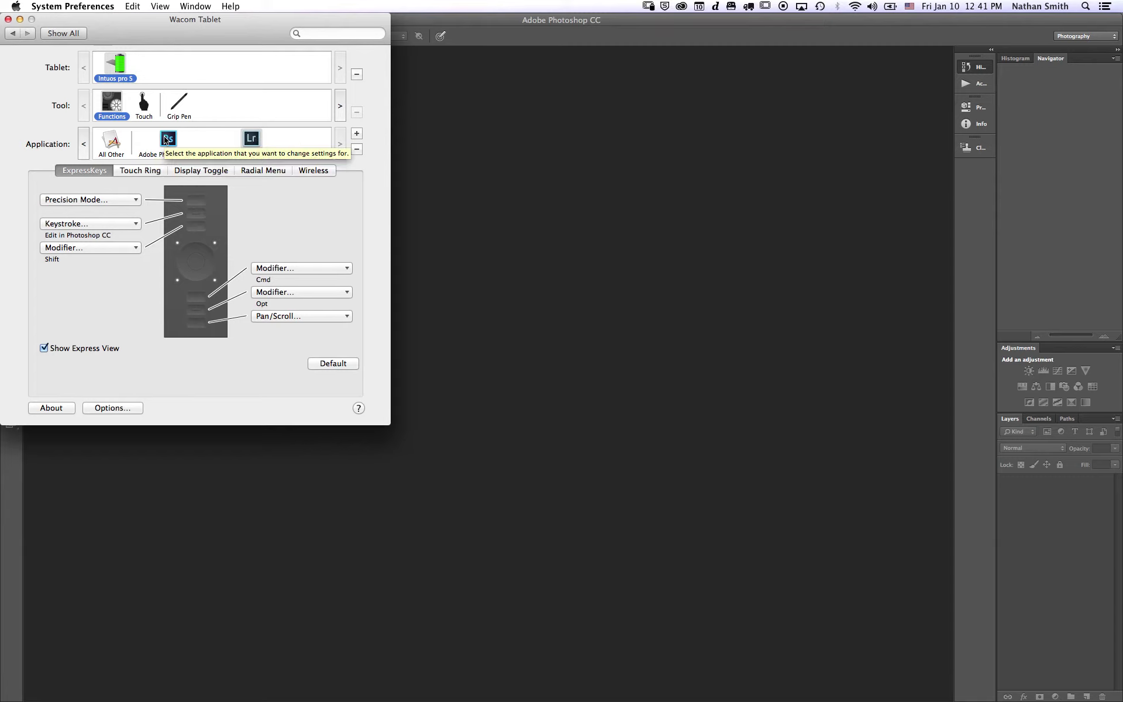
pyautogui.click(145, 107)
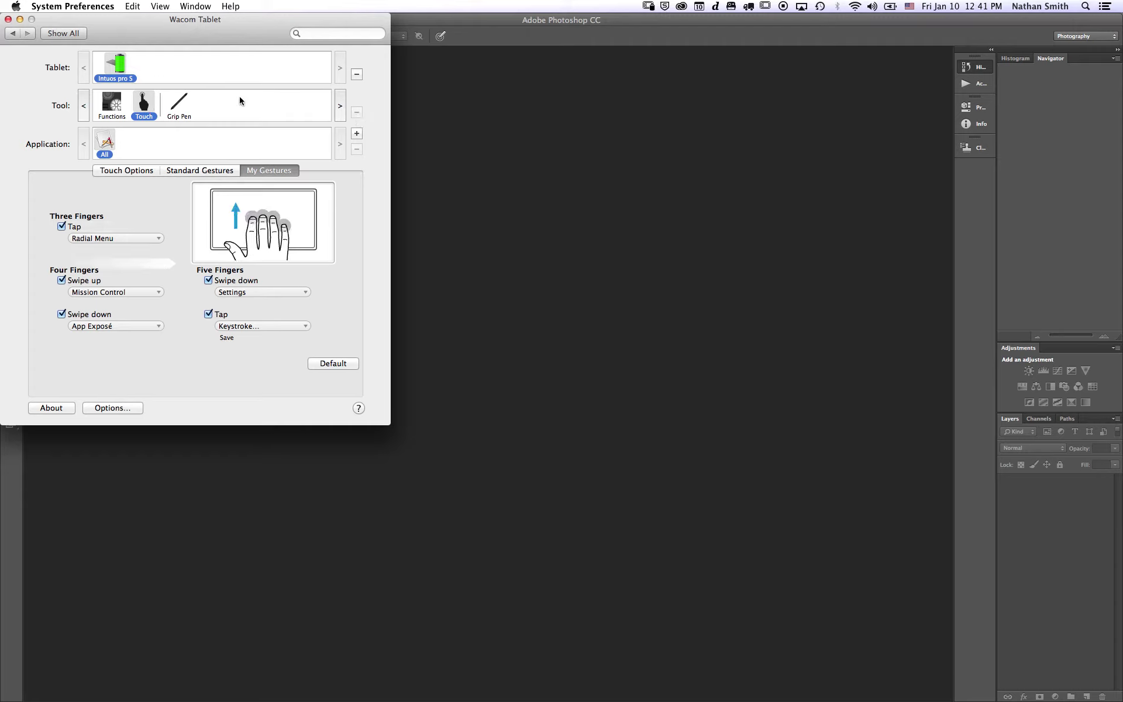
pyautogui.click(179, 103)
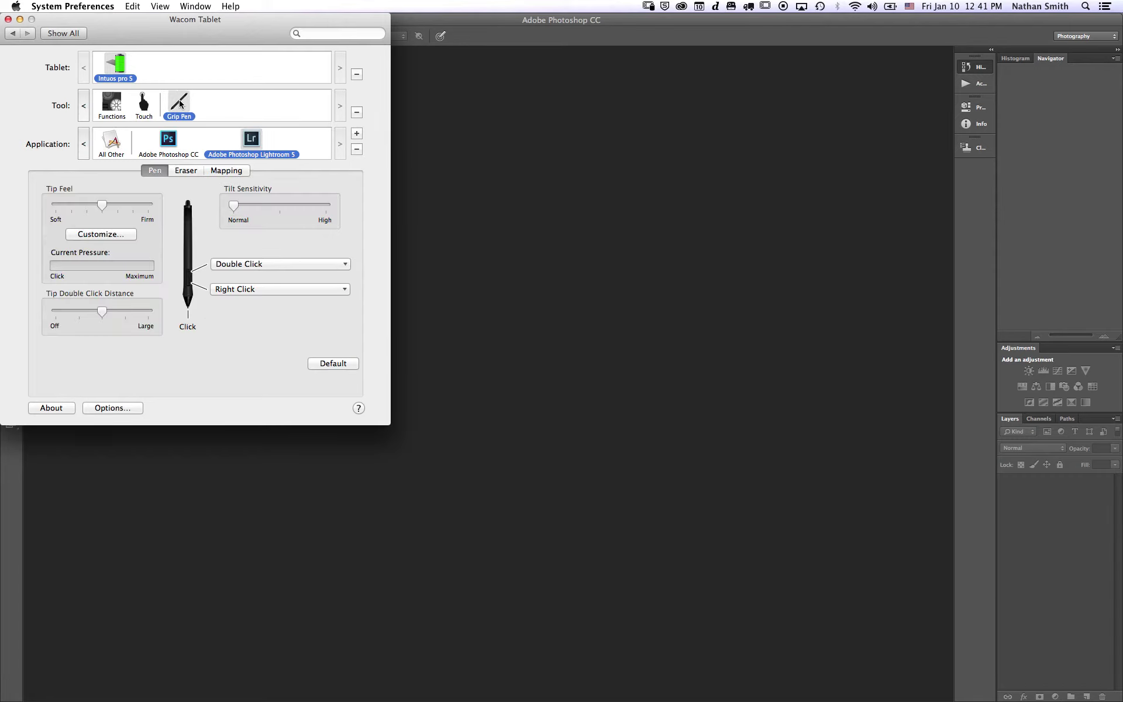
pyautogui.click(169, 139)
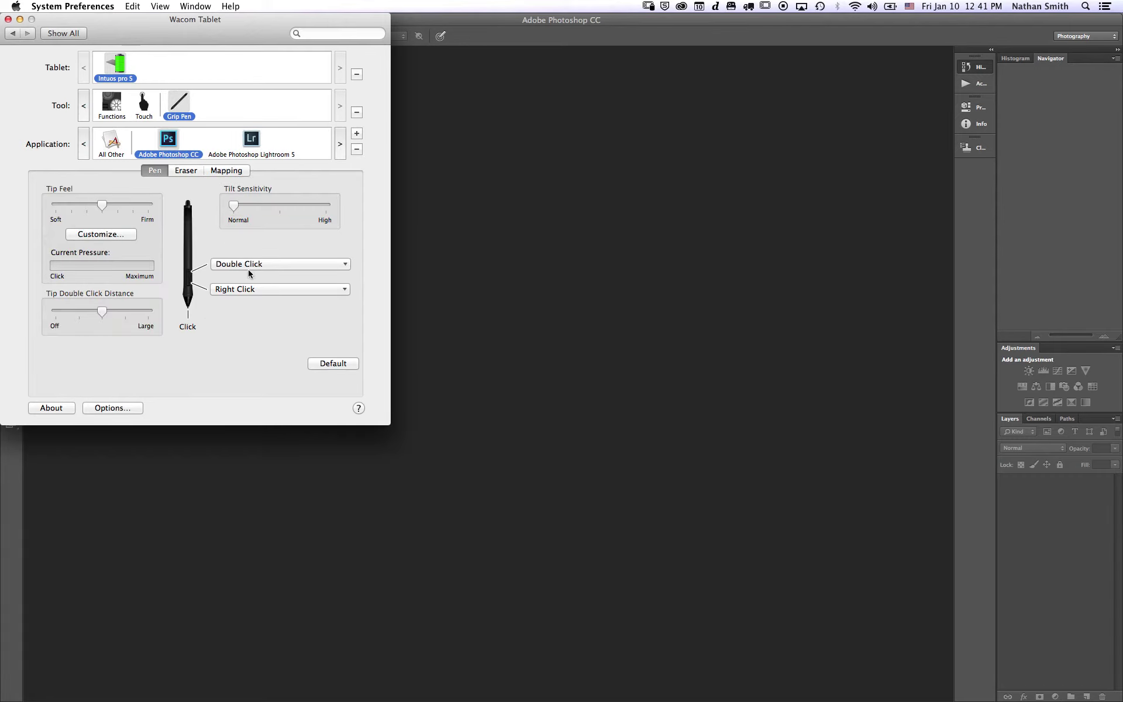
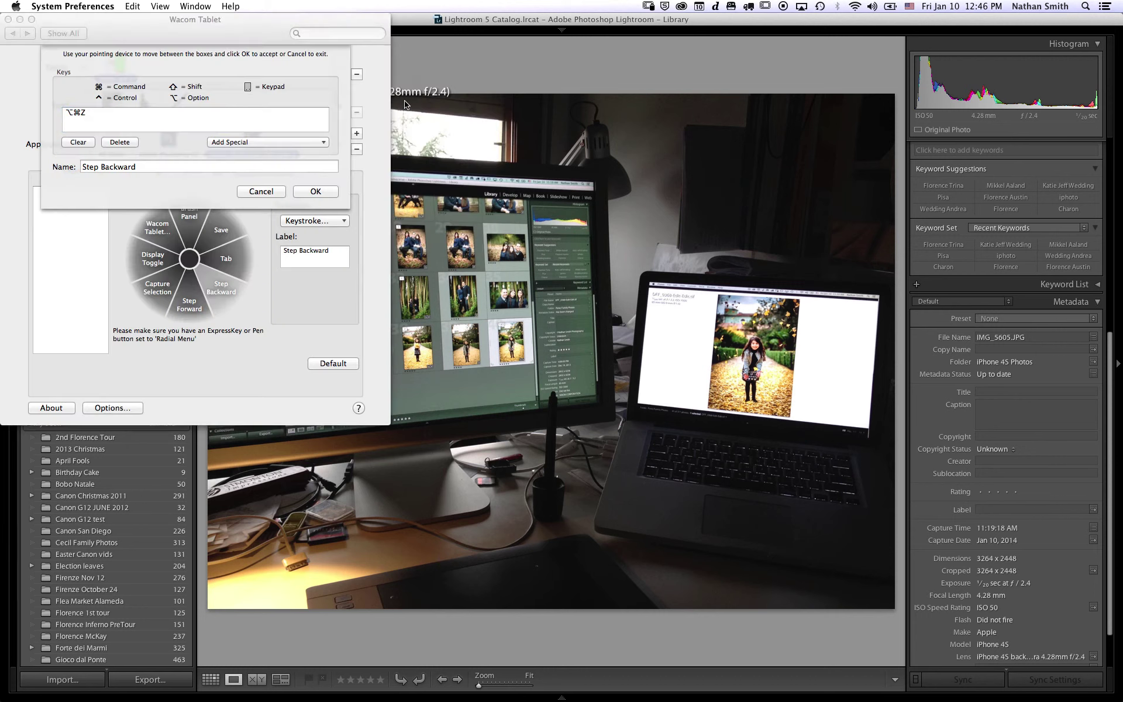
# - Set the Step Backward slice of Lightroom 5's Radial Menu to the keystroke Option+Command+E, named "Edit in Color Efx 4"
pyautogui.click(258, 113)
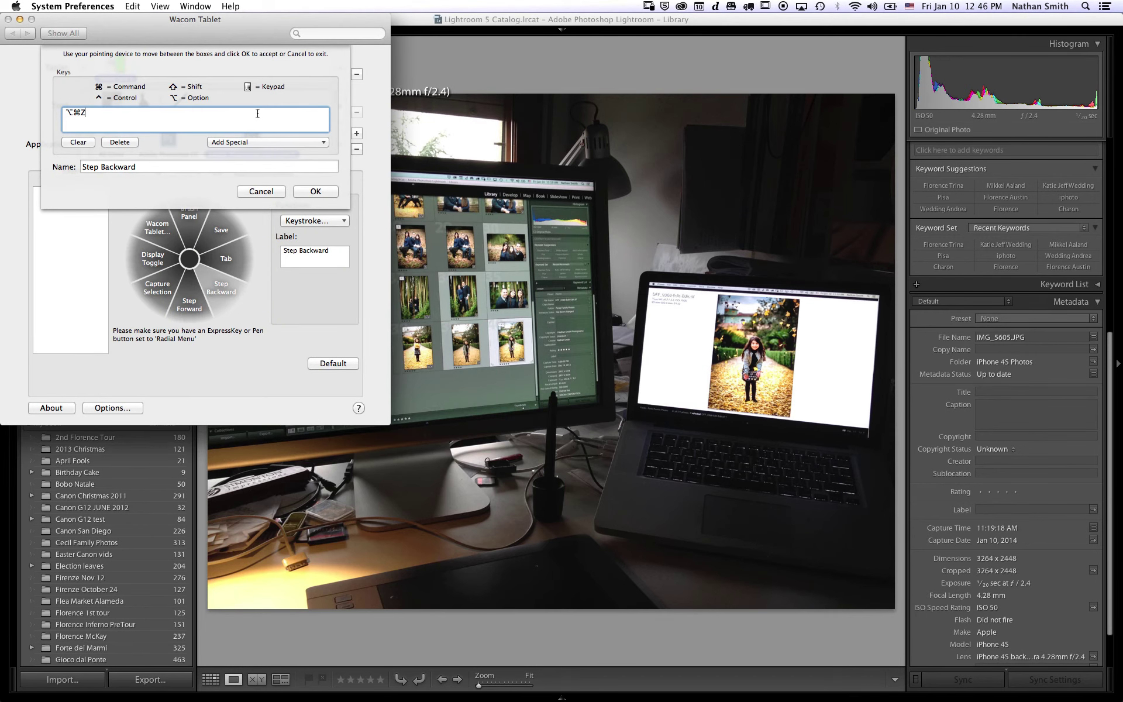
pyautogui.press('BackSpace')
pyautogui.click(78, 142)
pyautogui.press('alt+super+e')
pyautogui.click(156, 166)
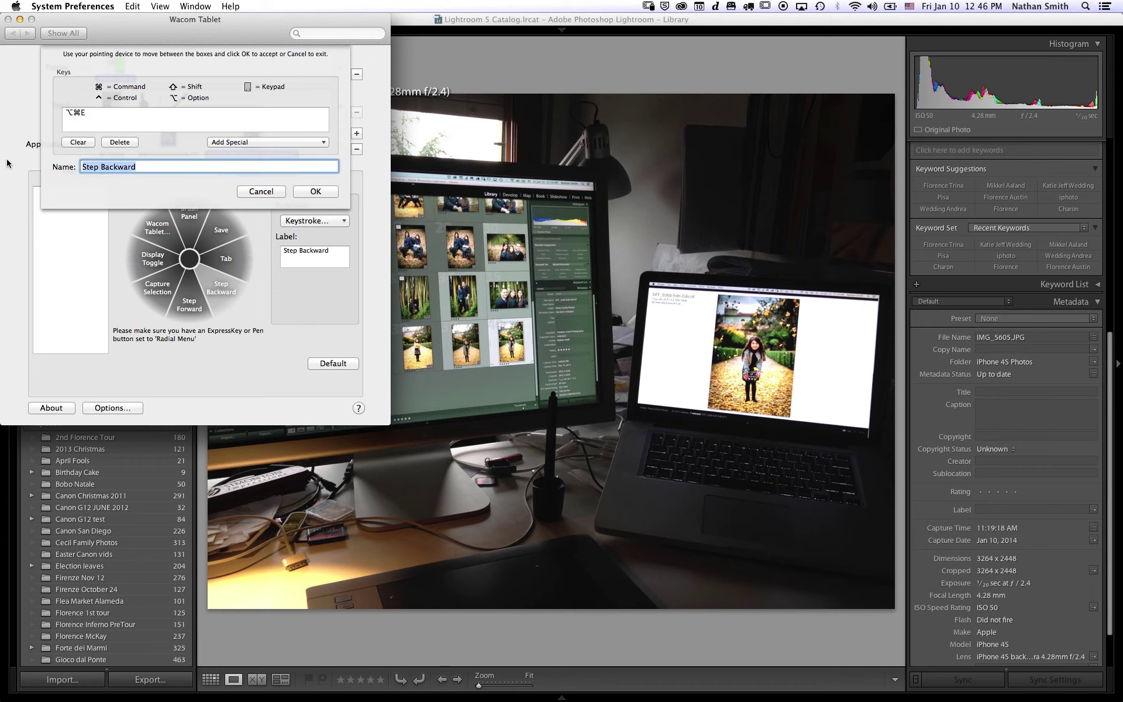
pyautogui.write('Edit in COlo')
pyautogui.press('BackSpace')
pyautogui.press('BackSpace')
pyautogui.press('BackSpace')
pyautogui.write('olor Efx')
pyautogui.click(329, 194)
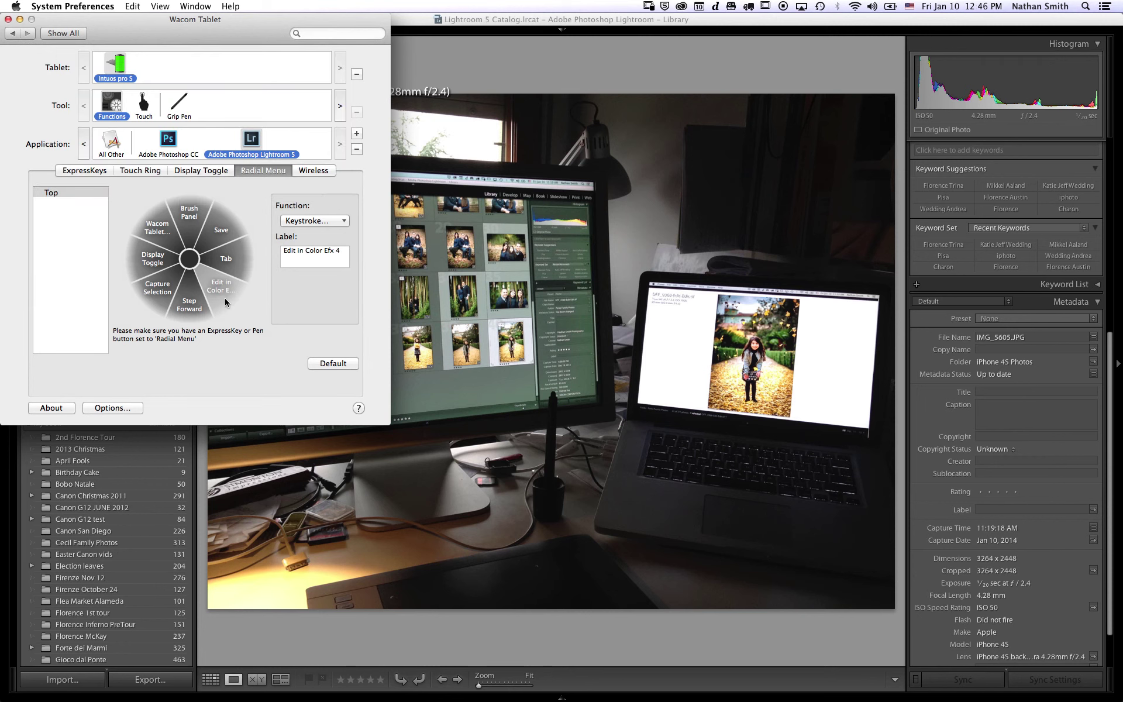
# - Shorten the label of the Color Efx slice in the Radial Menu to "Edit Color Efx Pro"
pyautogui.click(307, 252)
pyautogui.press('BackSpace')
pyautogui.press('BackSpace')
pyautogui.press('BackSpace')
pyautogui.write('Pro')
# - Set the Brush Panel slice of Lightroom 5's Radial Menu to open the Adobe Photoshop CC application, named "Open PS CC"
pyautogui.click(188, 215)
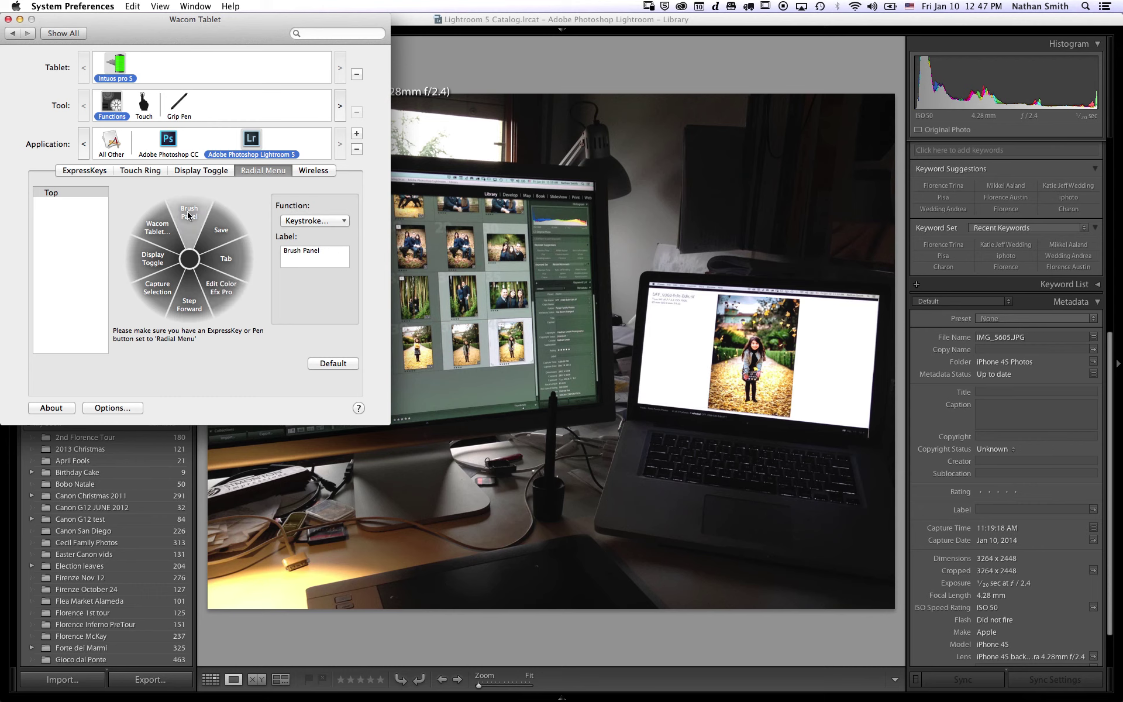
pyautogui.click(322, 222)
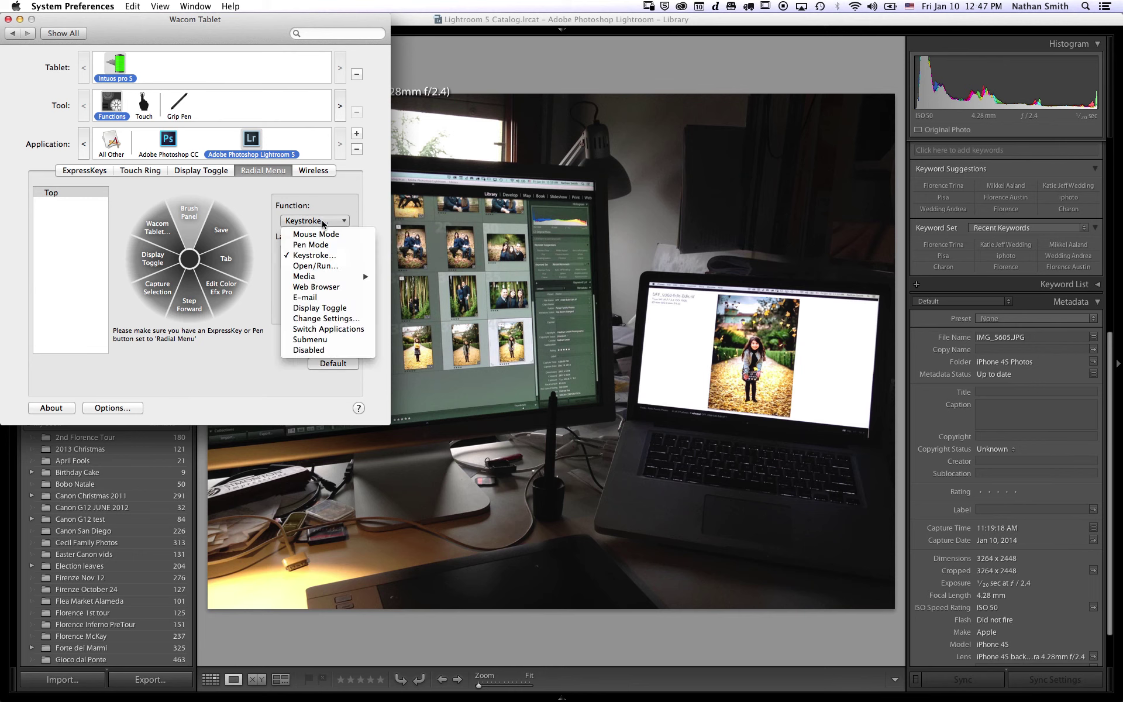
pyautogui.click(324, 266)
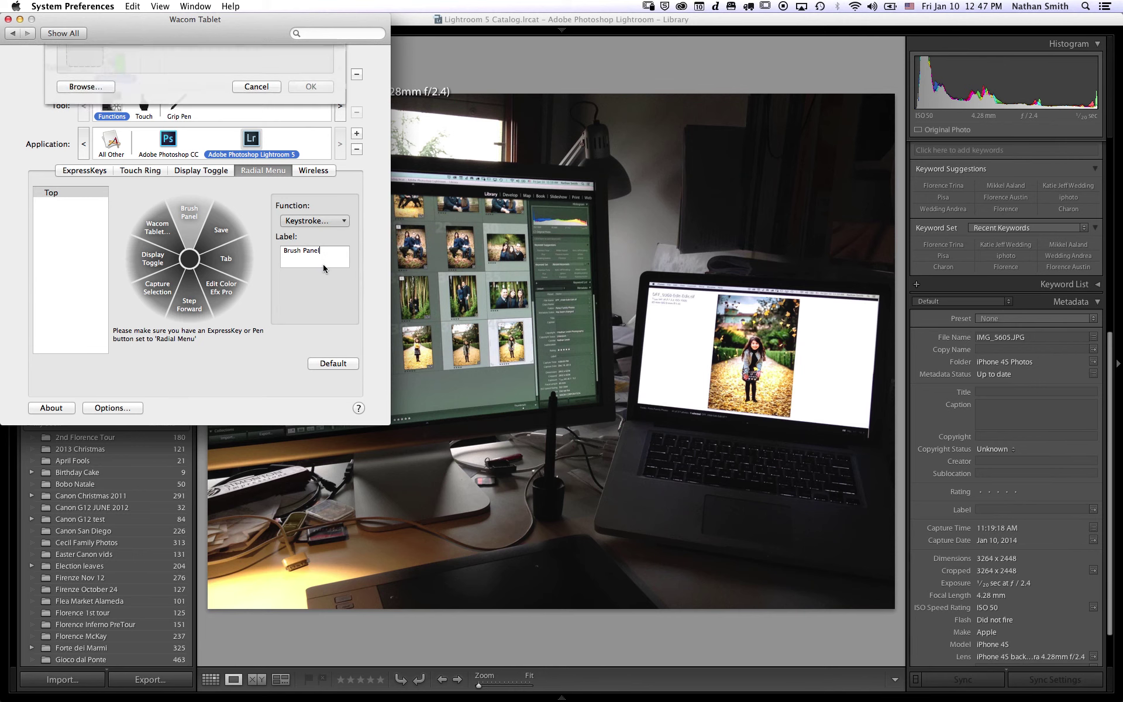
pyautogui.click(85, 123)
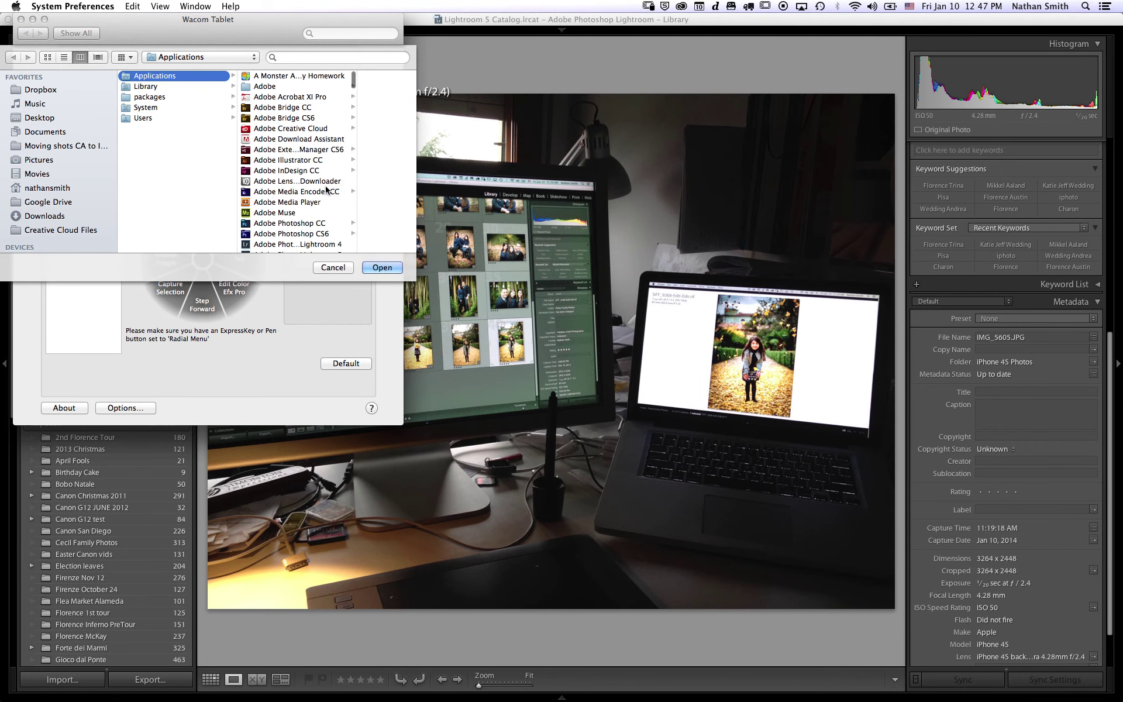
pyautogui.scroll(-2, 326, 188)
pyautogui.scroll(-4, 326, 185)
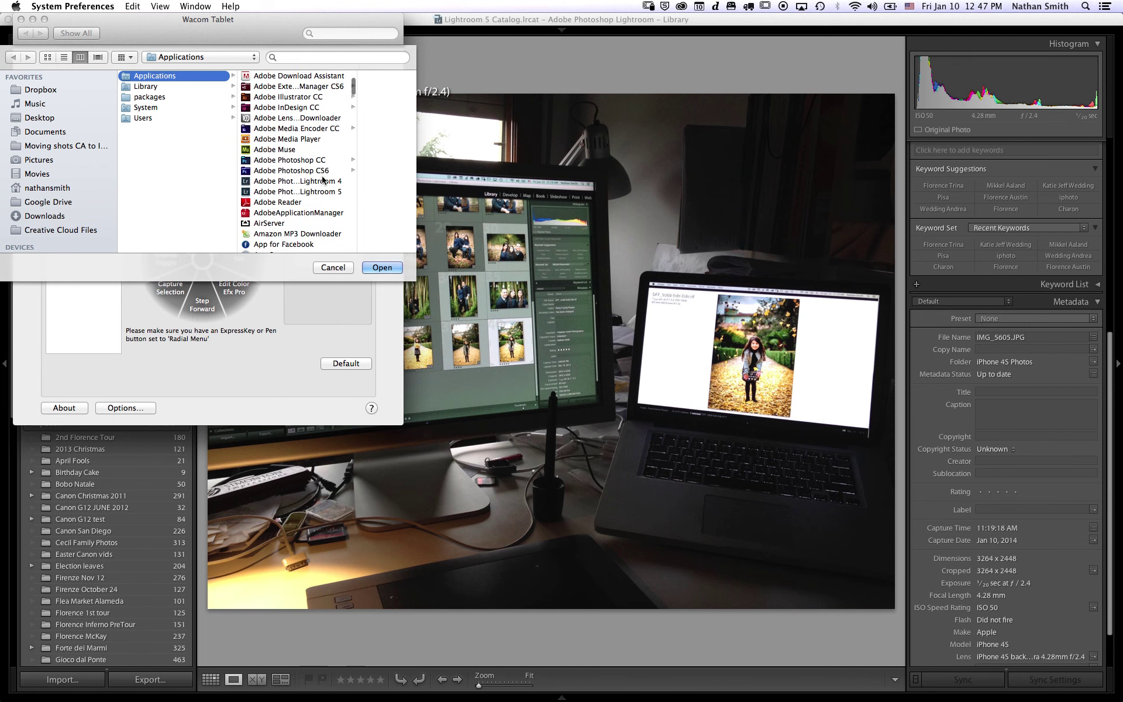
pyautogui.click(287, 163)
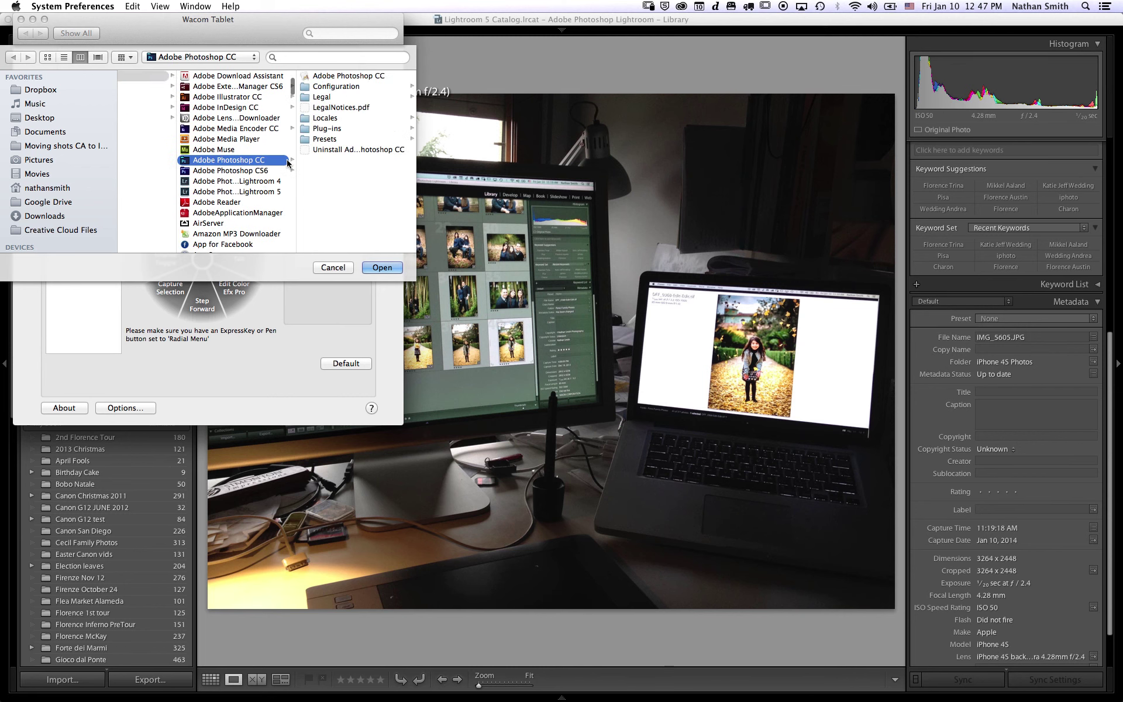
pyautogui.click(361, 75)
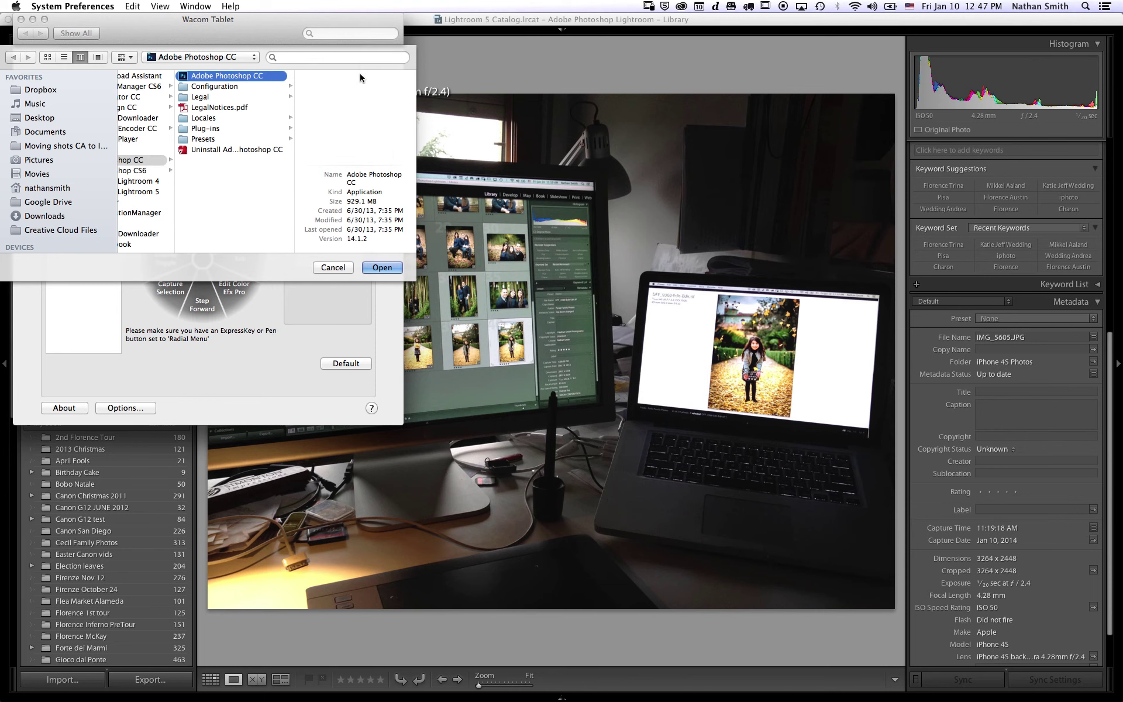
pyautogui.click(383, 267)
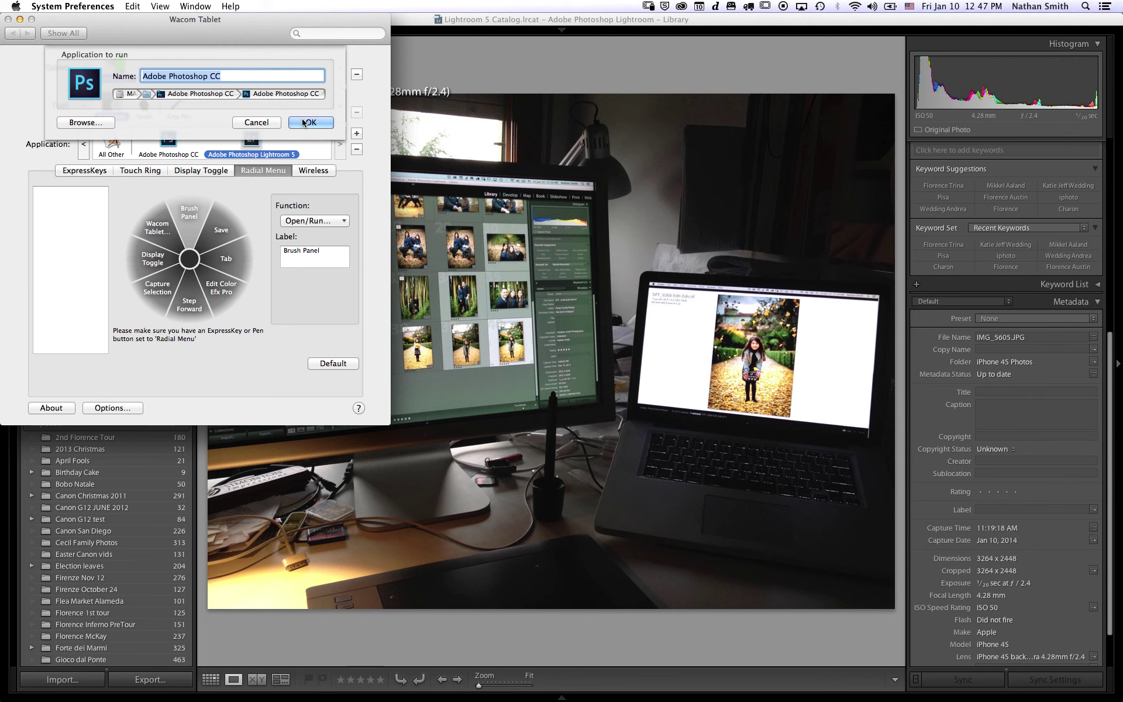
pyautogui.write('O')
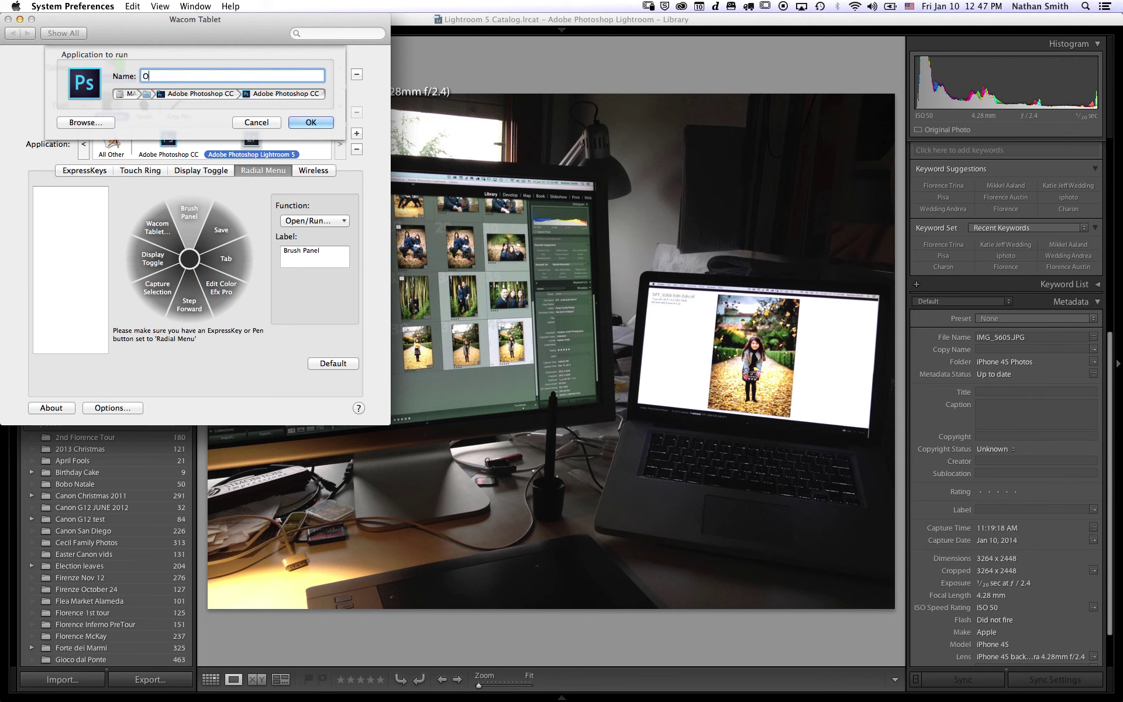
pyautogui.write('pen PS CC')
pyautogui.click(318, 122)
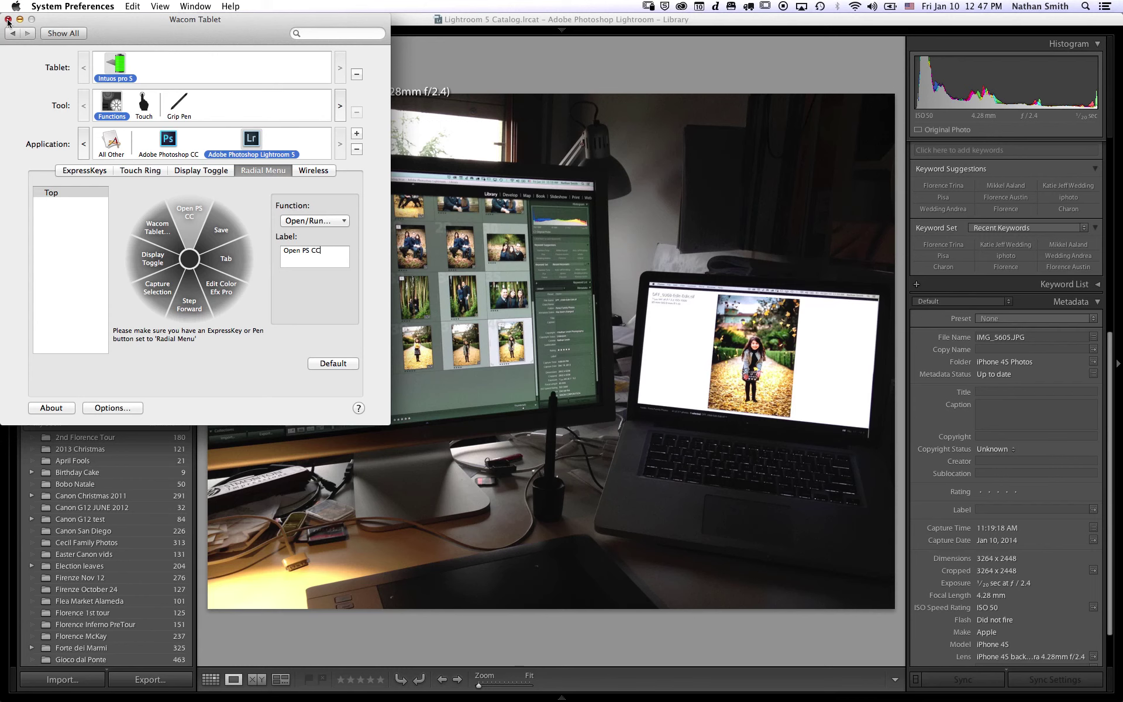
# - Check the Grip Pen settings for Adobe Photoshop CC and All Other applications, and close the Wacom Tablet preferences
pyautogui.click(166, 143)
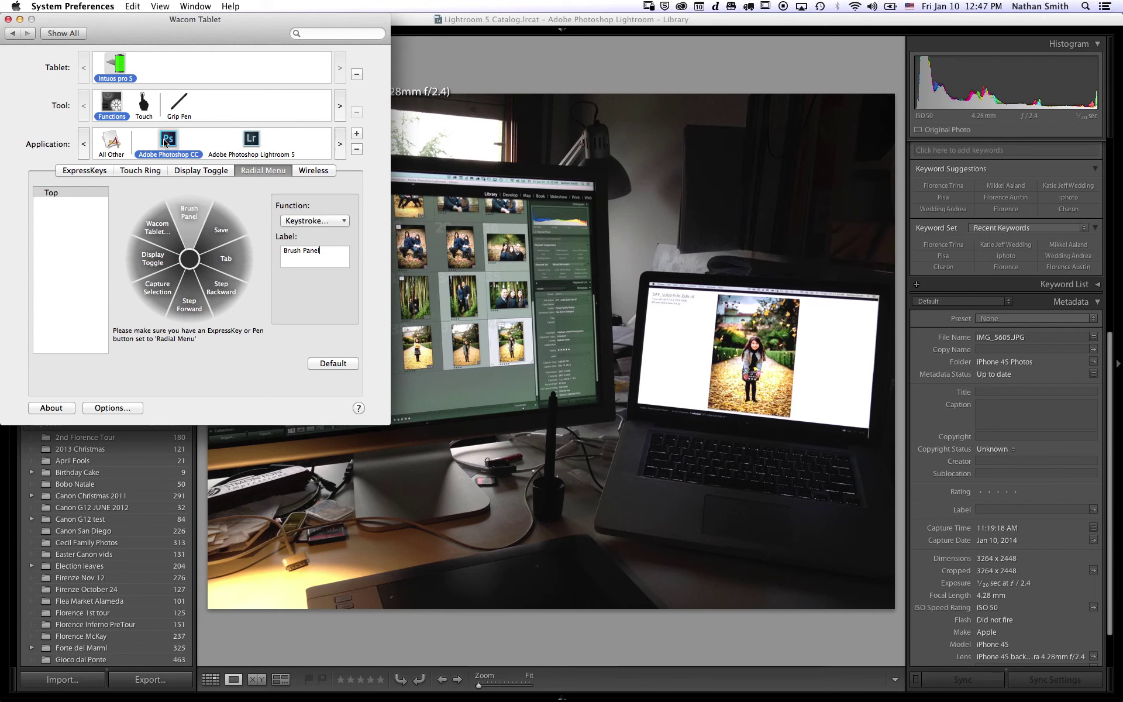
pyautogui.click(181, 101)
pyautogui.click(109, 148)
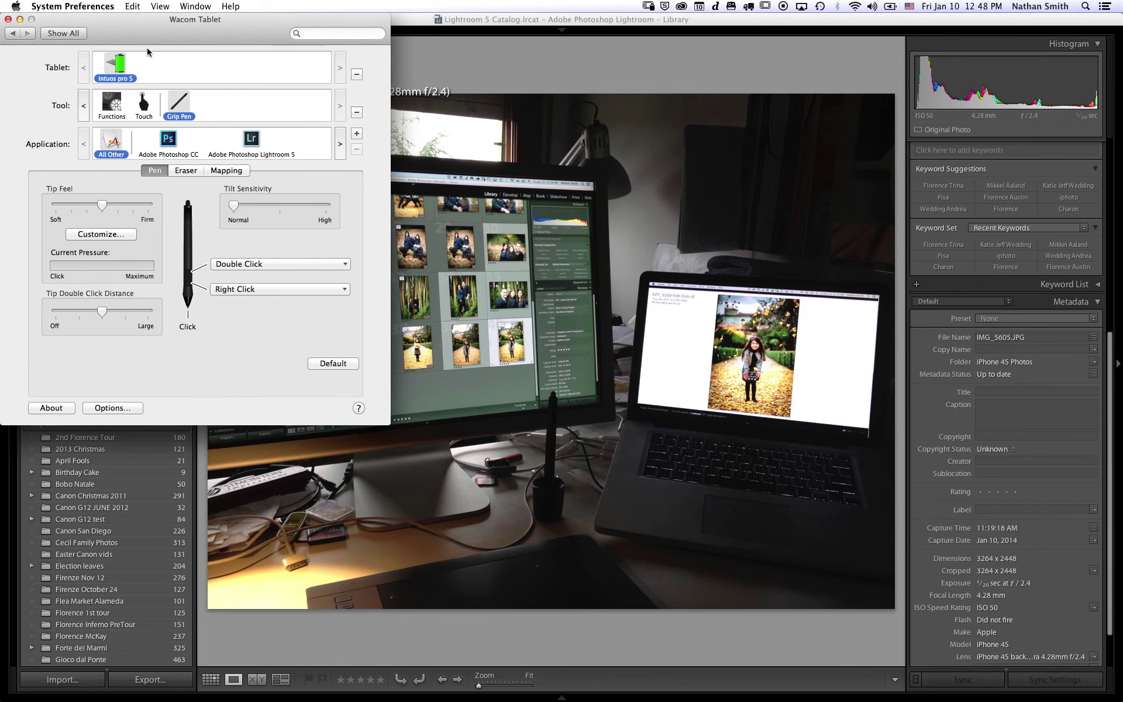
pyautogui.click(8, 20)
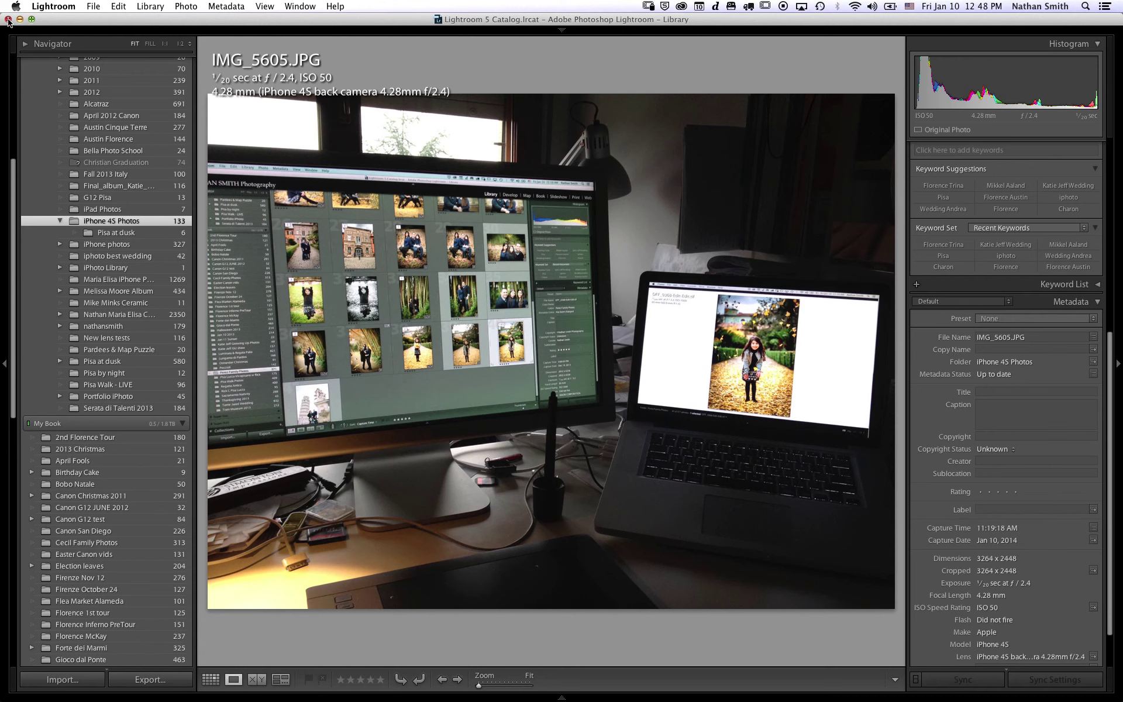
# - Open the Wacom Tablet Utility from the recently used applications
pyautogui.click(90, 6)
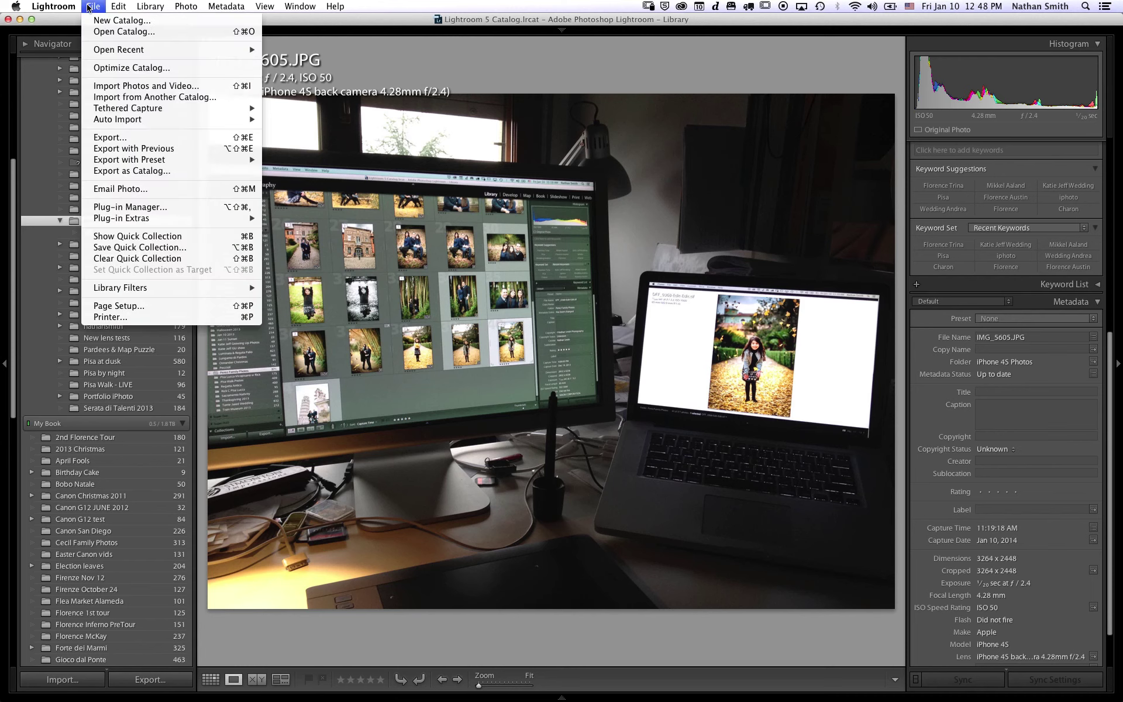
pyautogui.moveTo(57, 7)
pyautogui.moveTo(92, 6)
pyautogui.moveTo(15, 7)
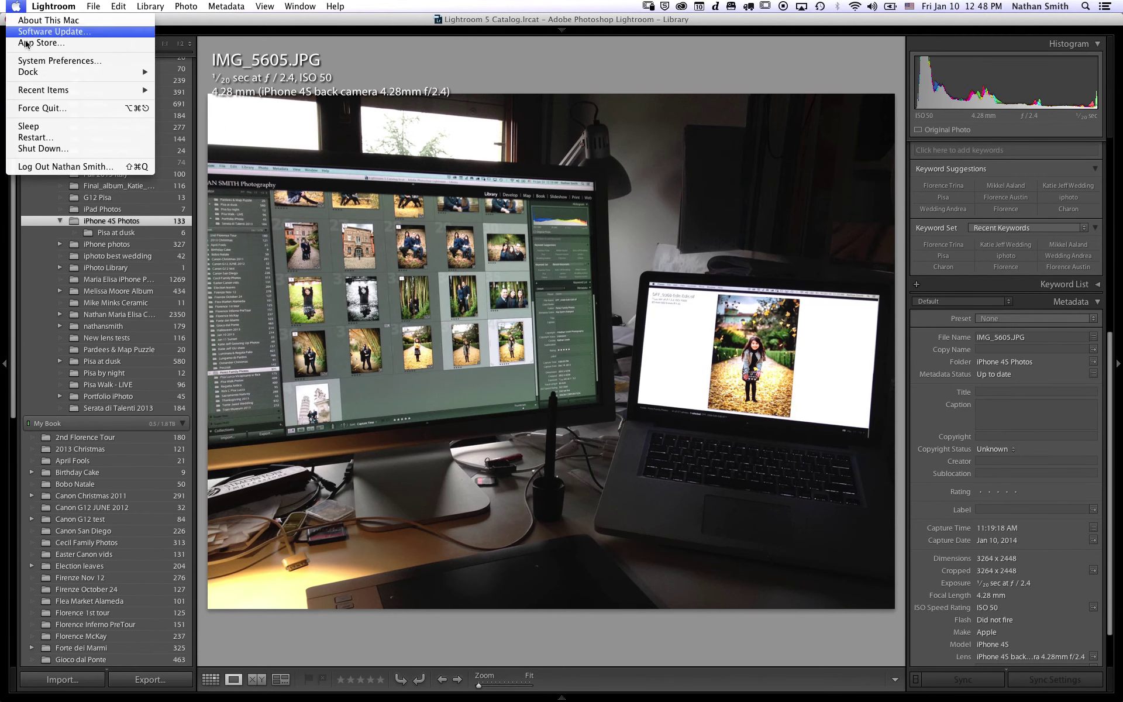
pyautogui.moveTo(51, 92)
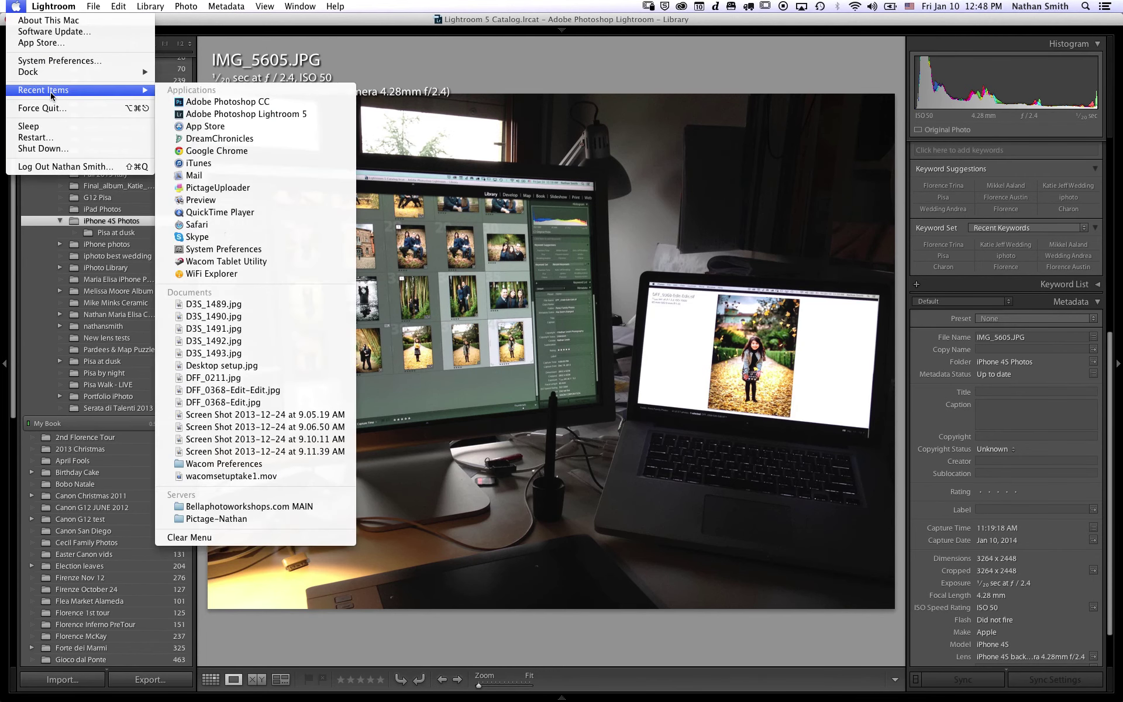
pyautogui.click(253, 262)
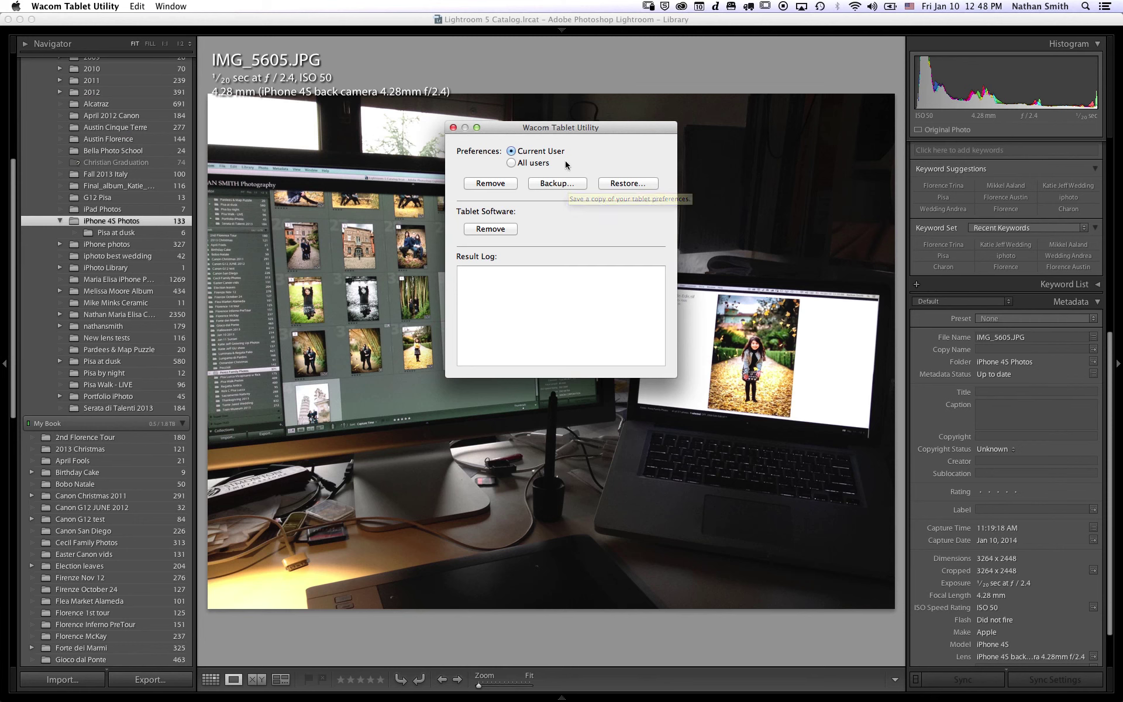
# - Back up the current user's tablet preferences to the Documents folder as "Wacom Preferences 2" and close the utility
pyautogui.click(555, 183)
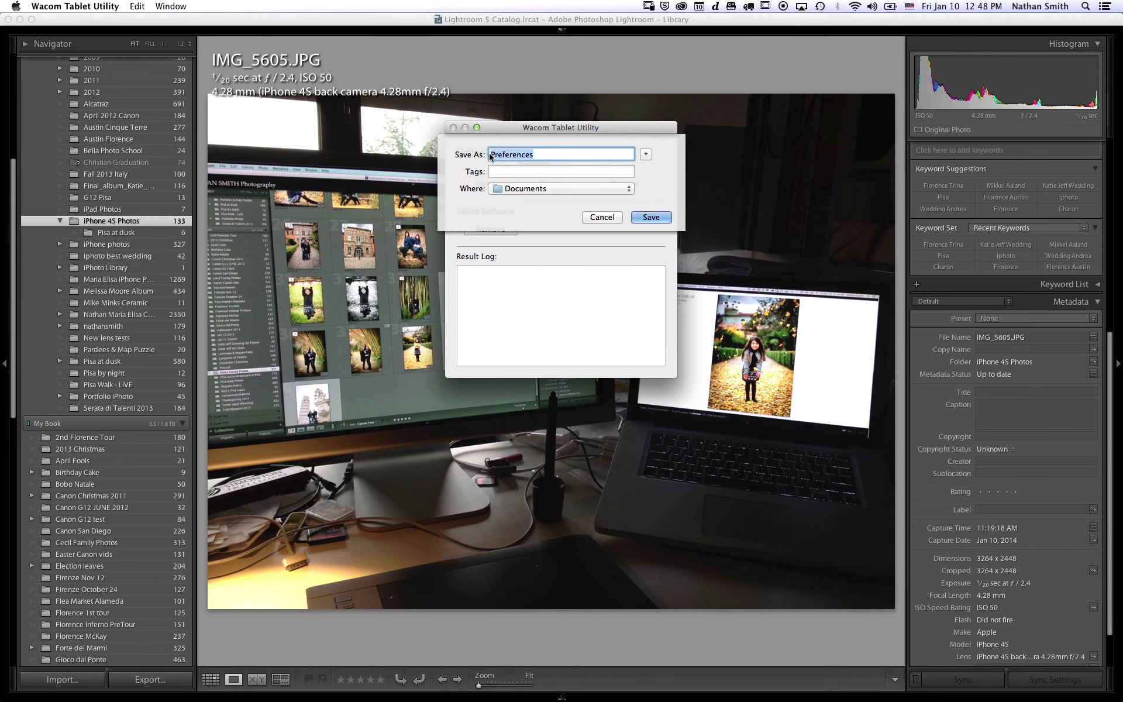
pyautogui.click(491, 154)
pyautogui.write('Wacom')
pyautogui.click(562, 155)
pyautogui.write('2')
pyautogui.click(648, 213)
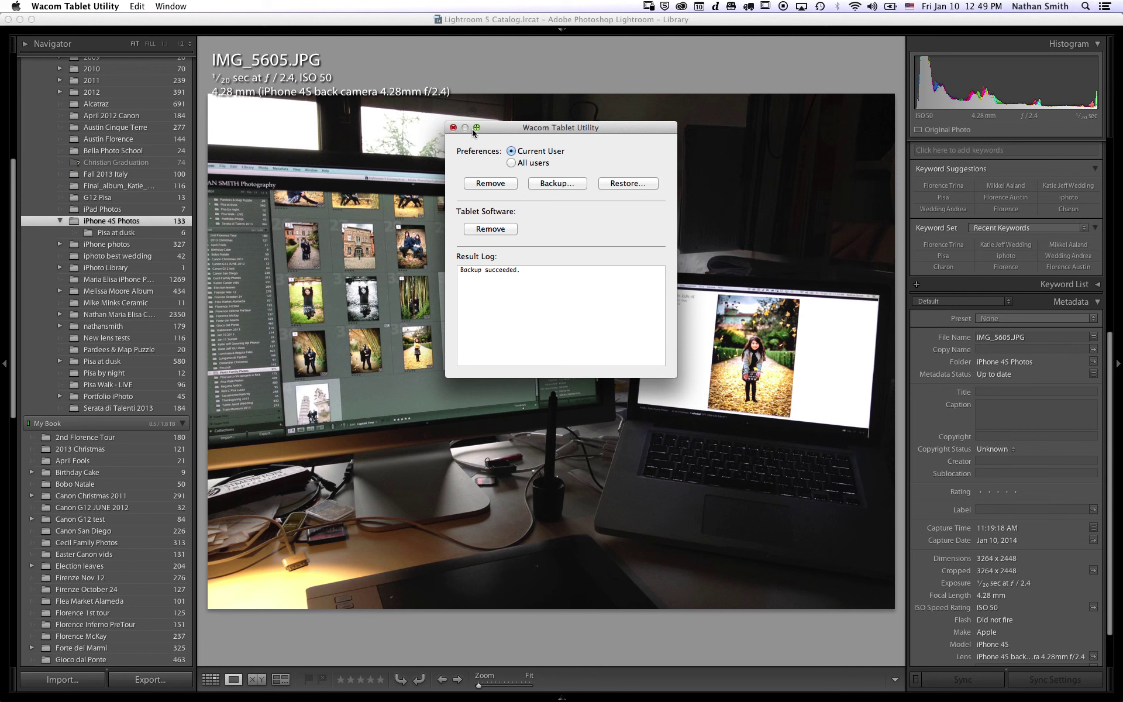
pyautogui.click(453, 127)
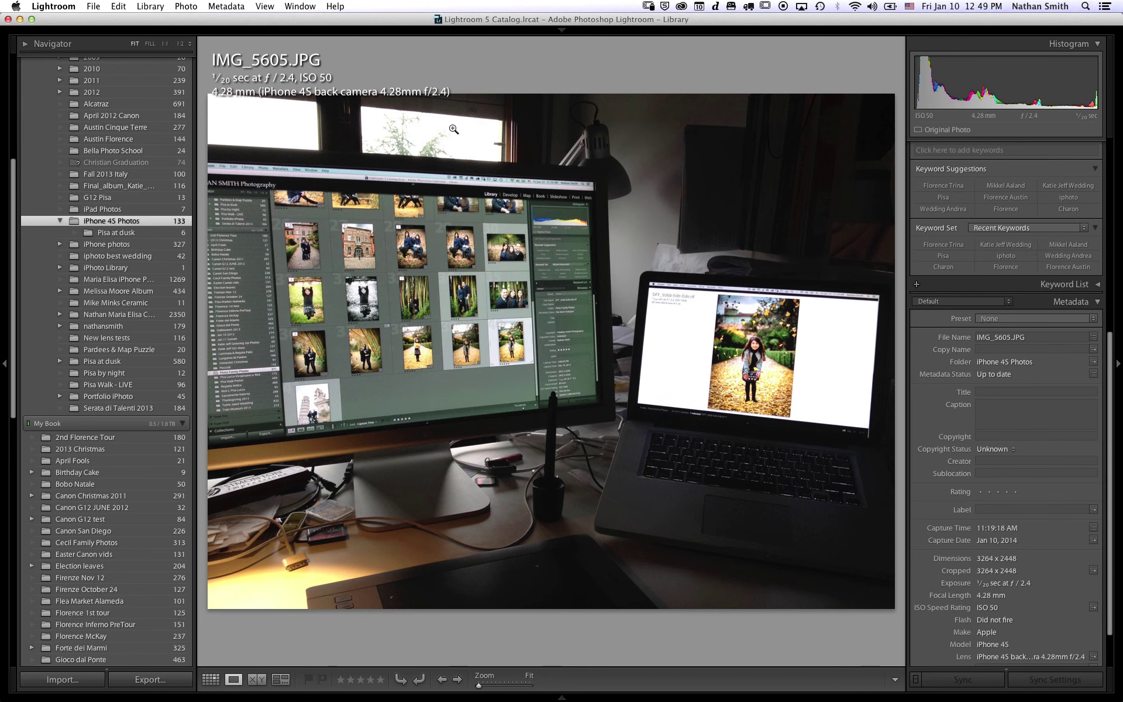